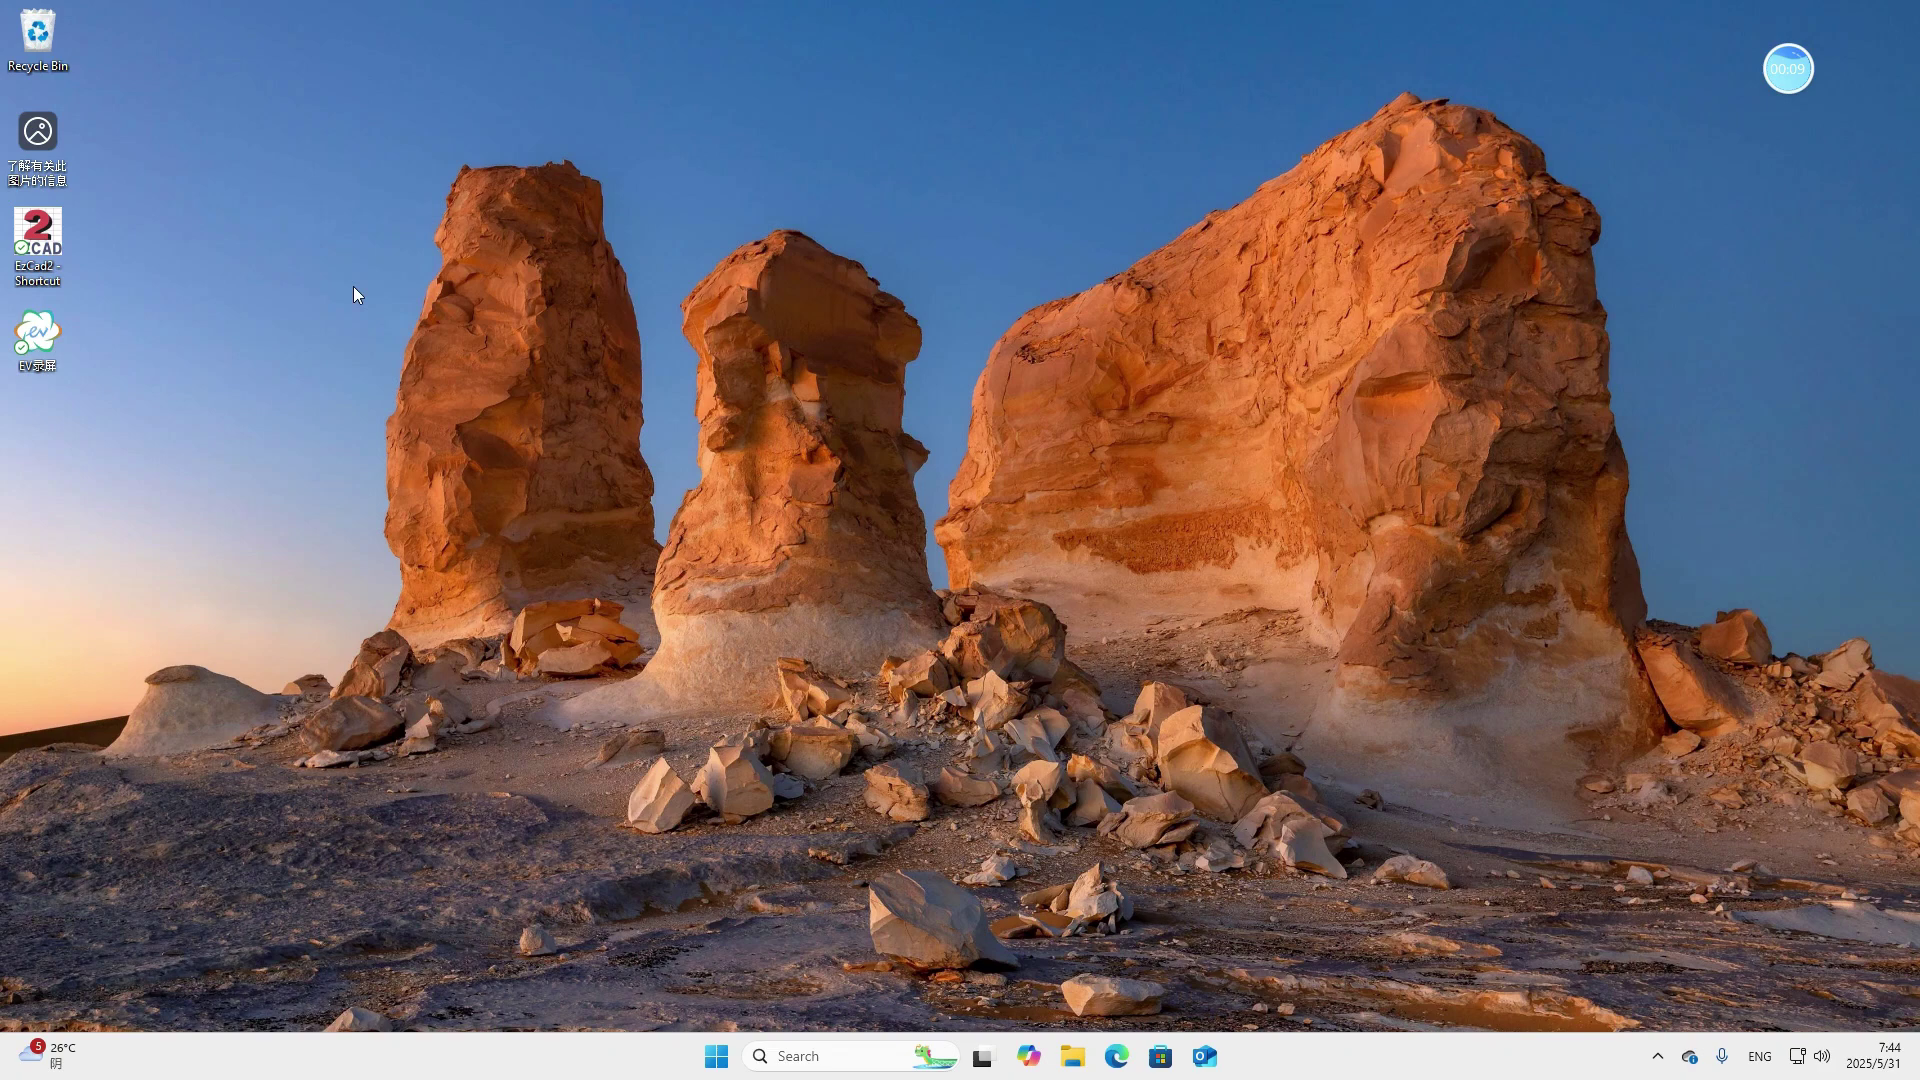
# Open the EzCad2 shortcut's file location to reach the EZCAD_LITE_2.14.16(20210519) install folder.
pyautogui.rightClick(52, 236)
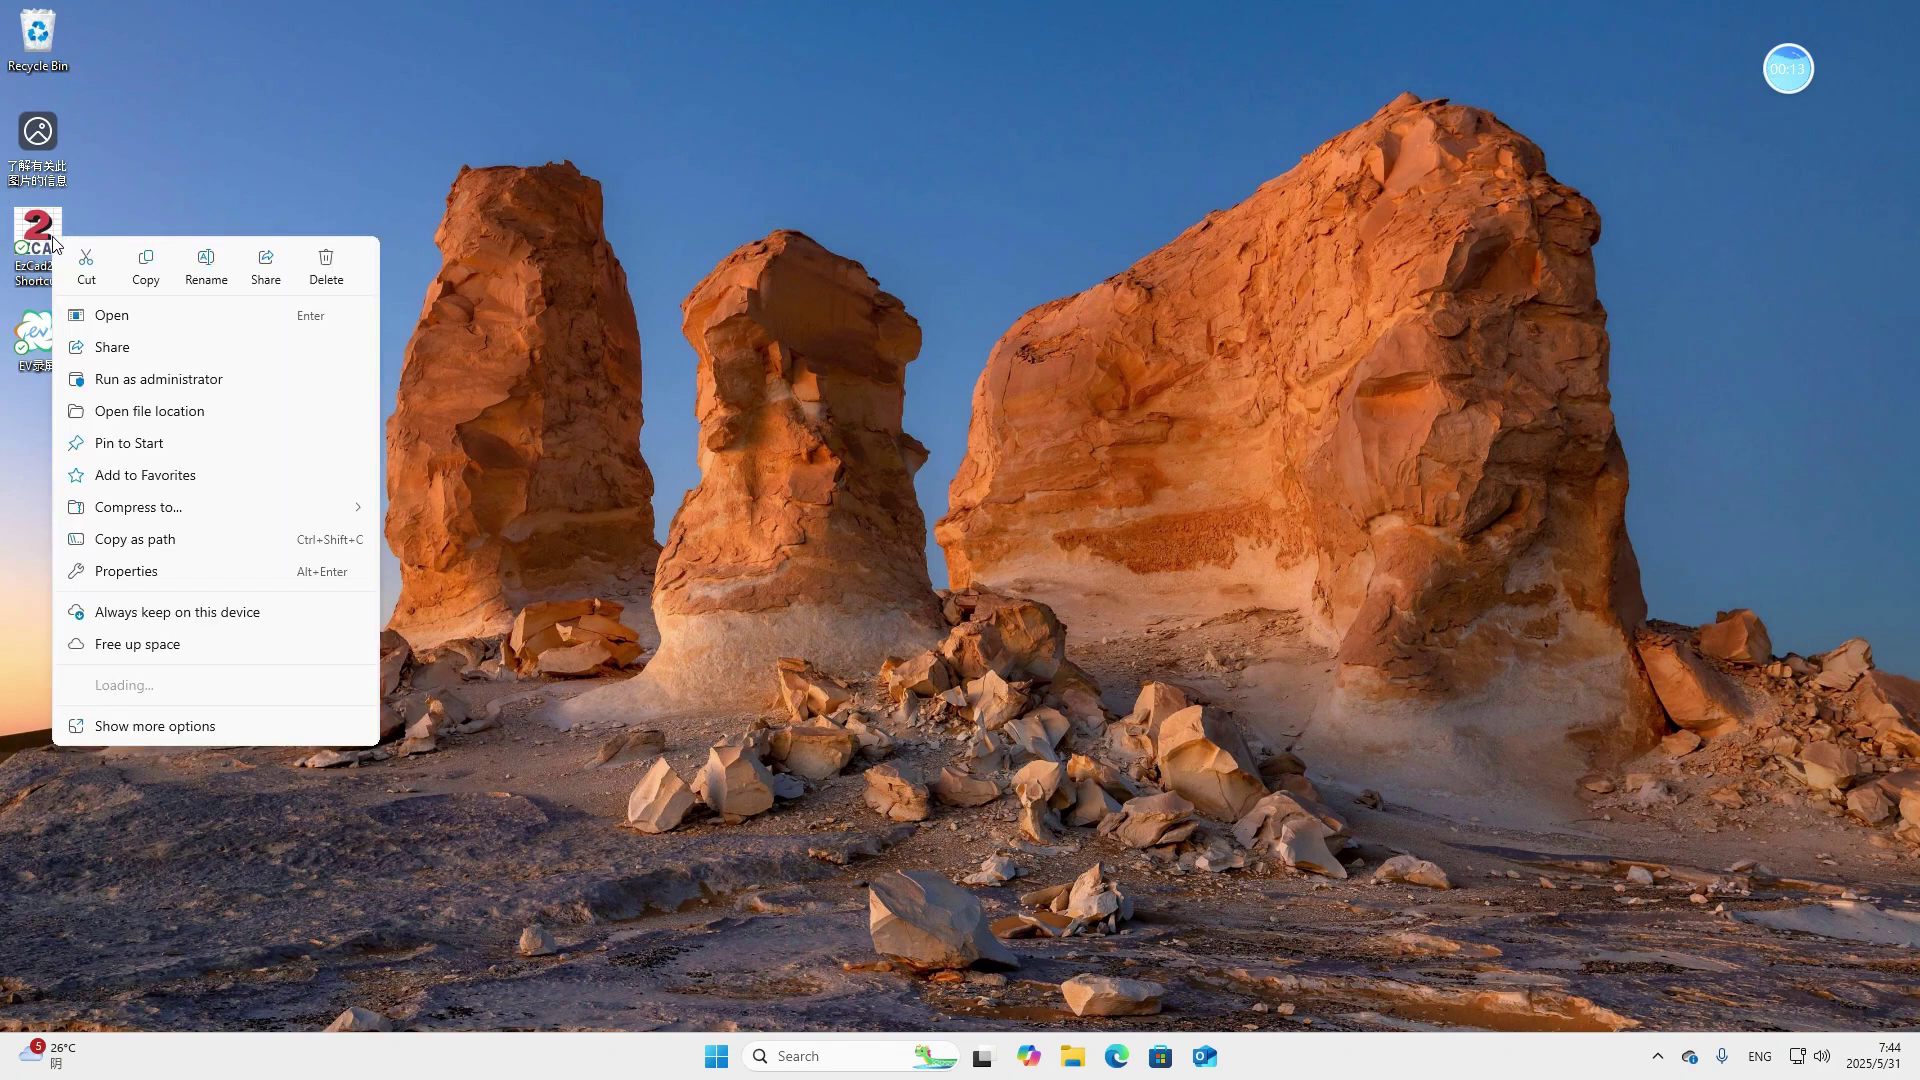
pyautogui.click(205, 413)
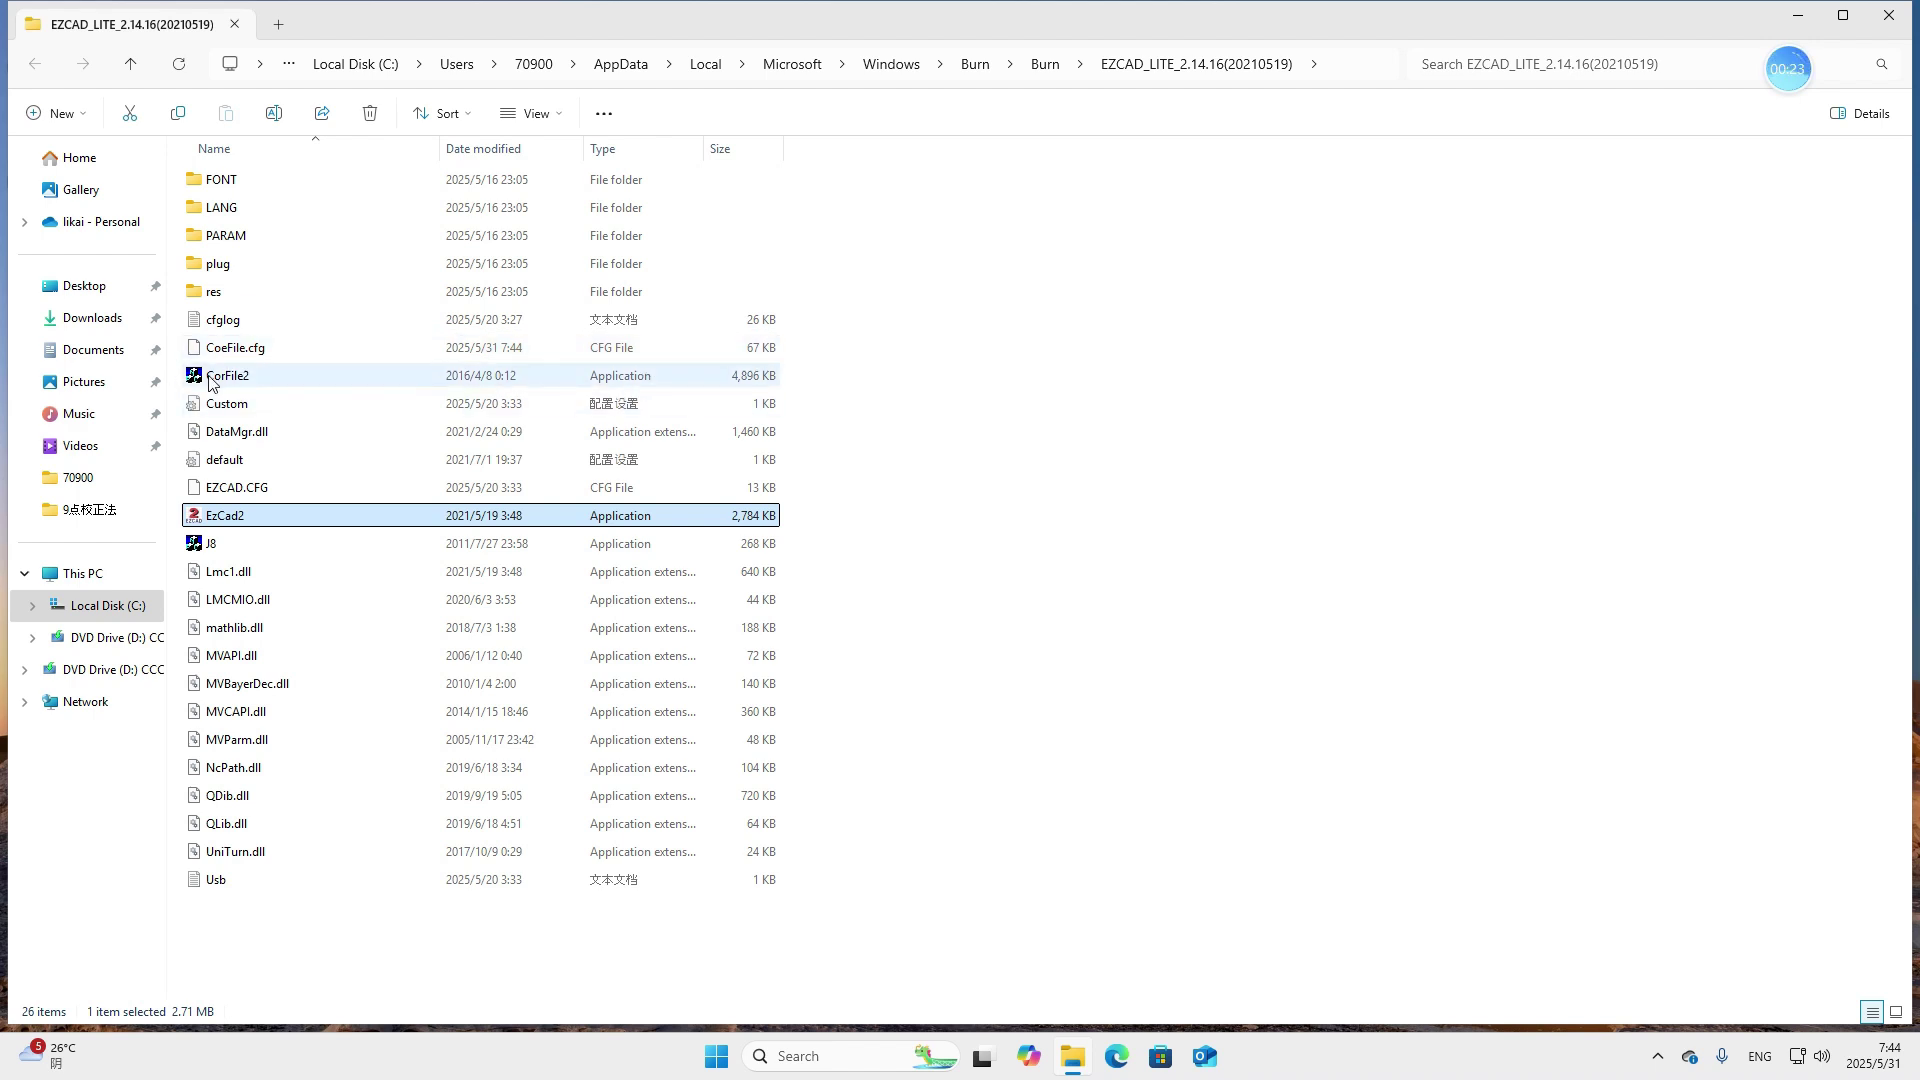
pyautogui.moveTo(212, 383)
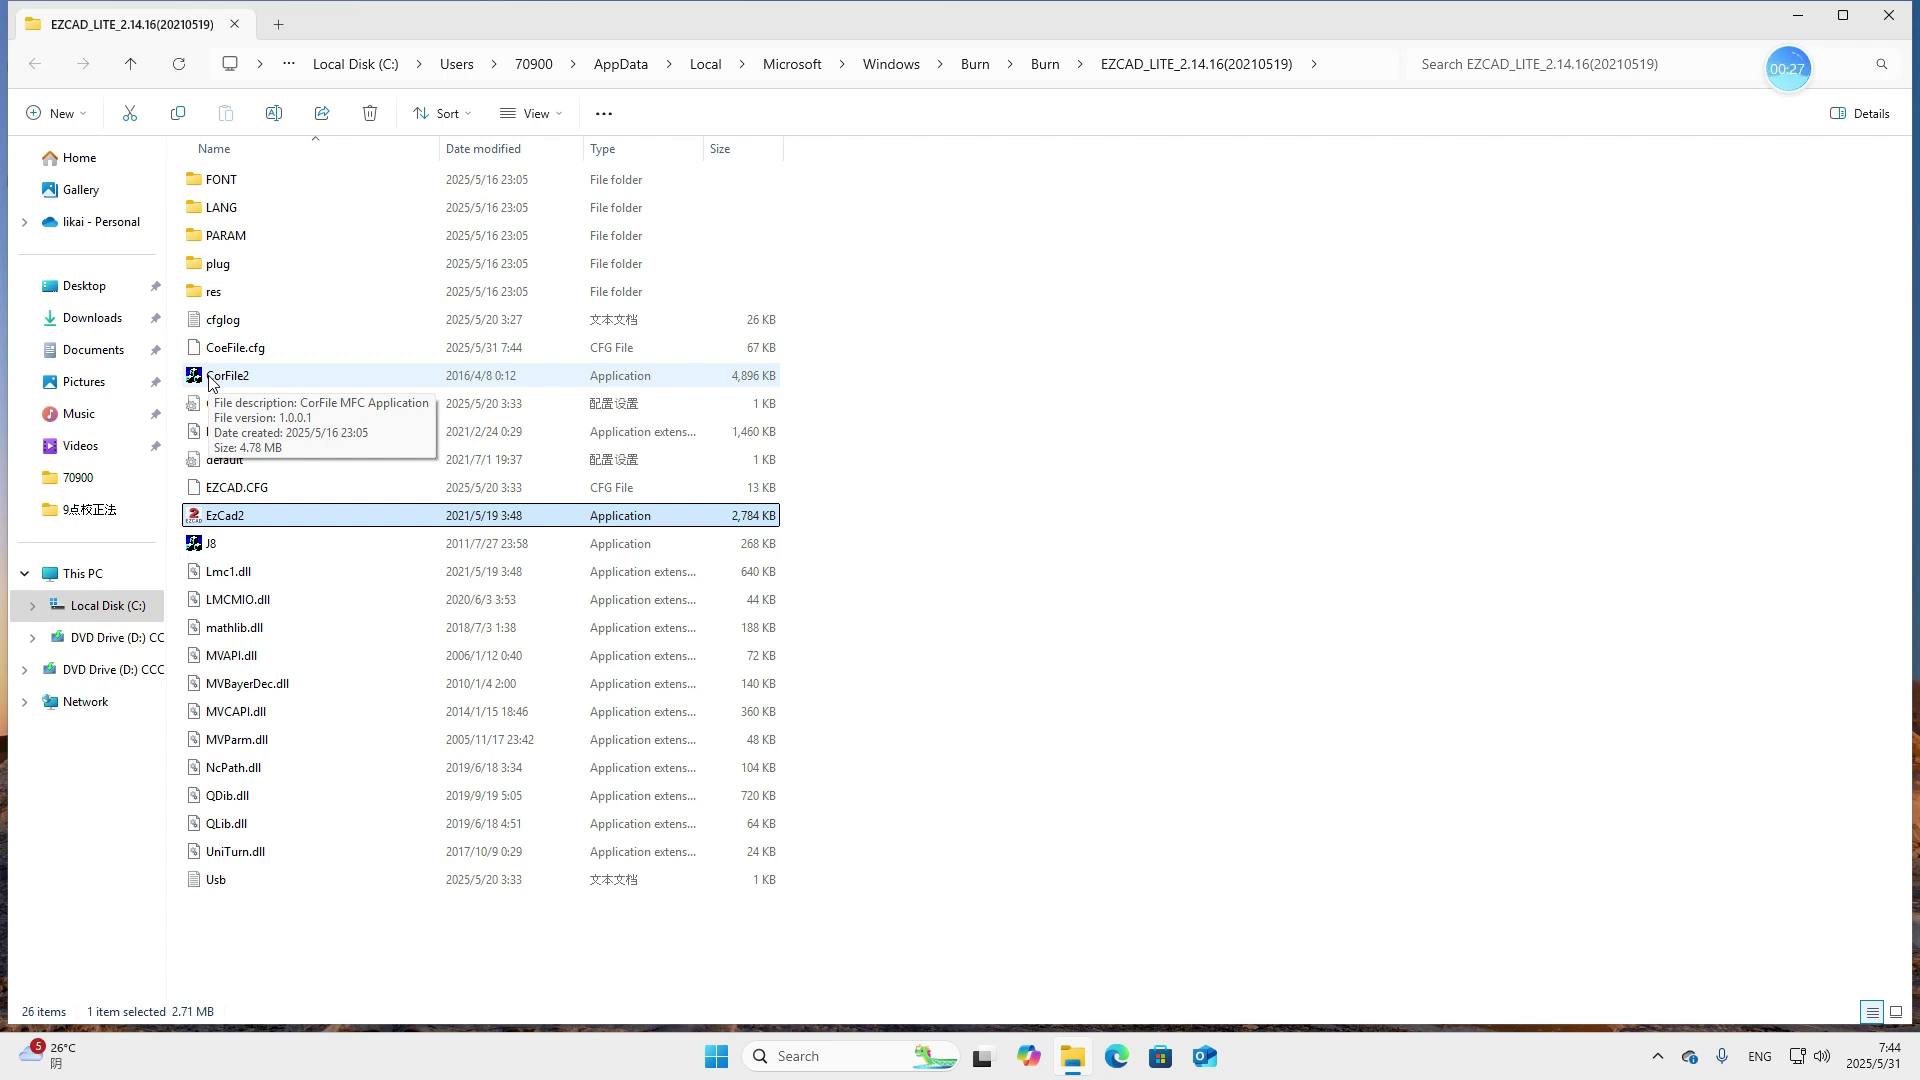
# Start CorFile2 from the EZCAD install folder.
pyautogui.click(212, 383)
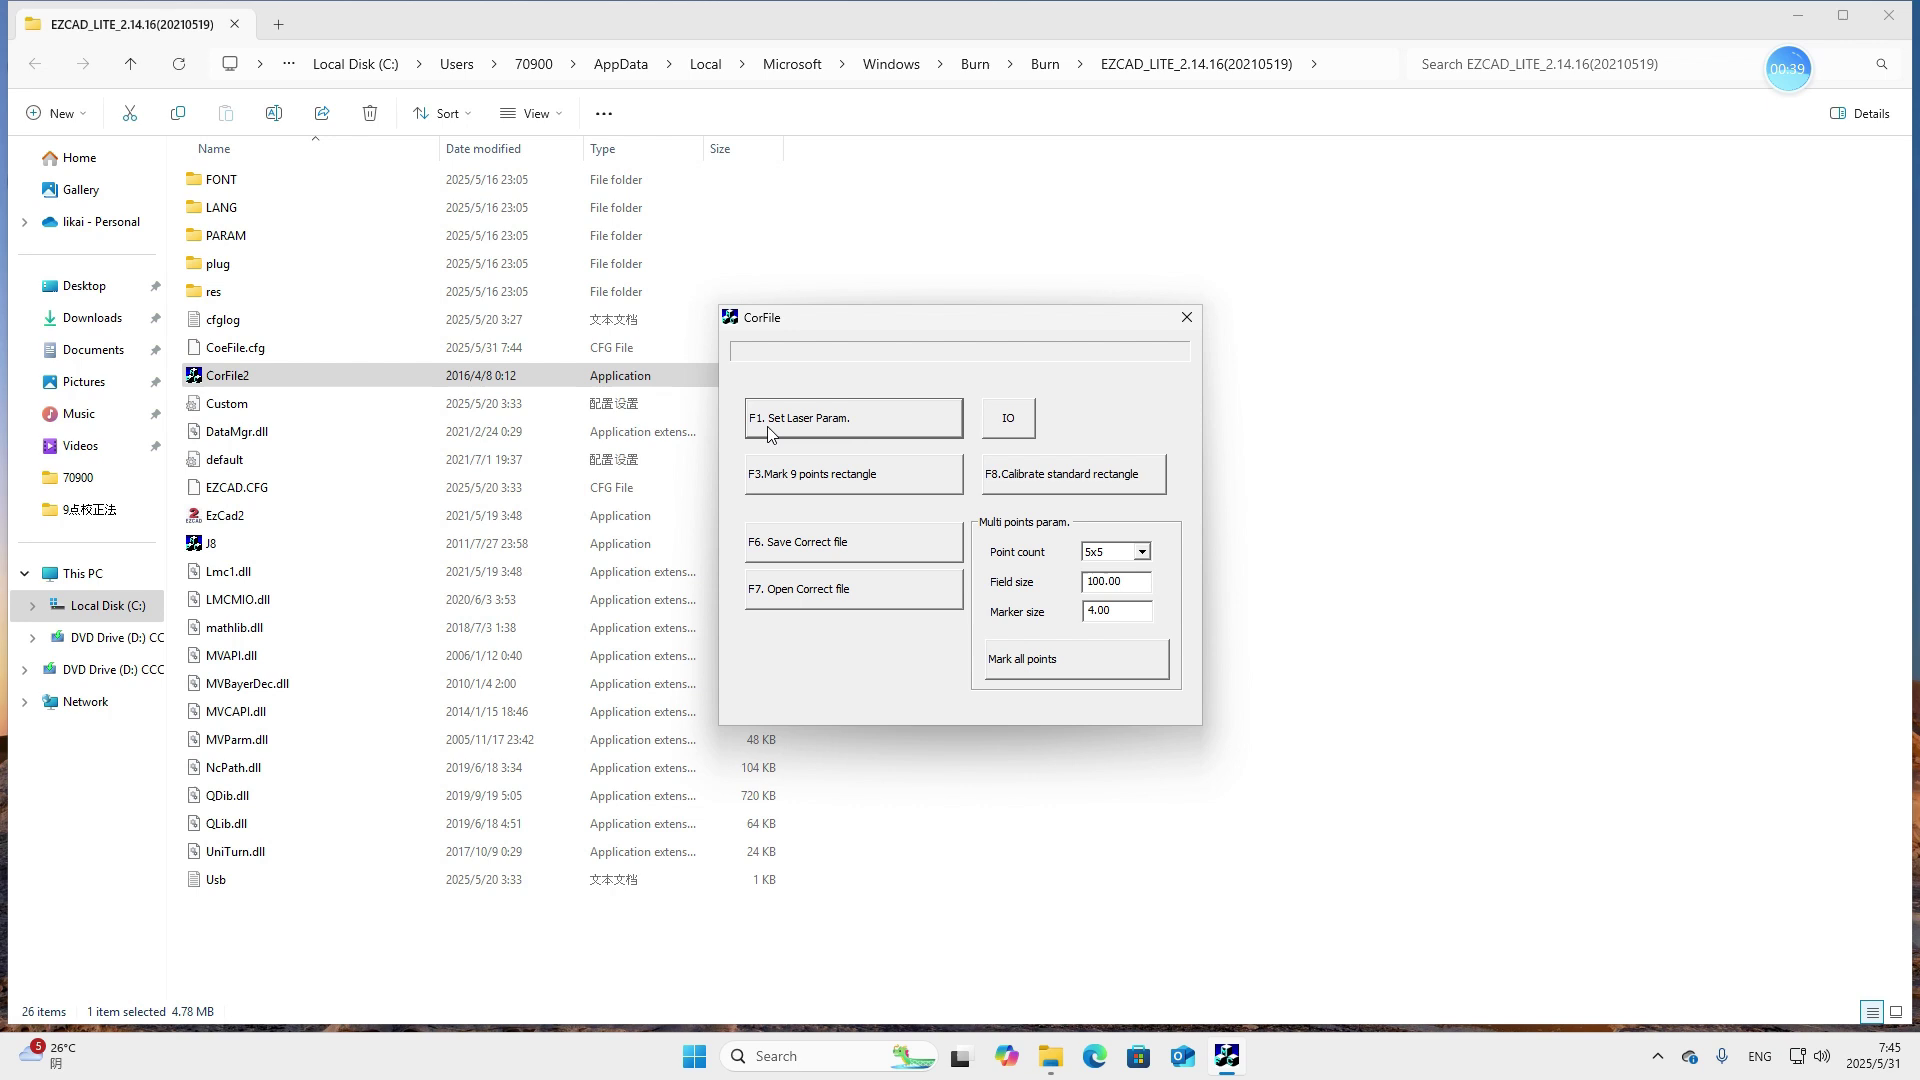
# Switch the laser type from CO2 to IPG in the laser parameters and confirm.
pyautogui.click(866, 430)
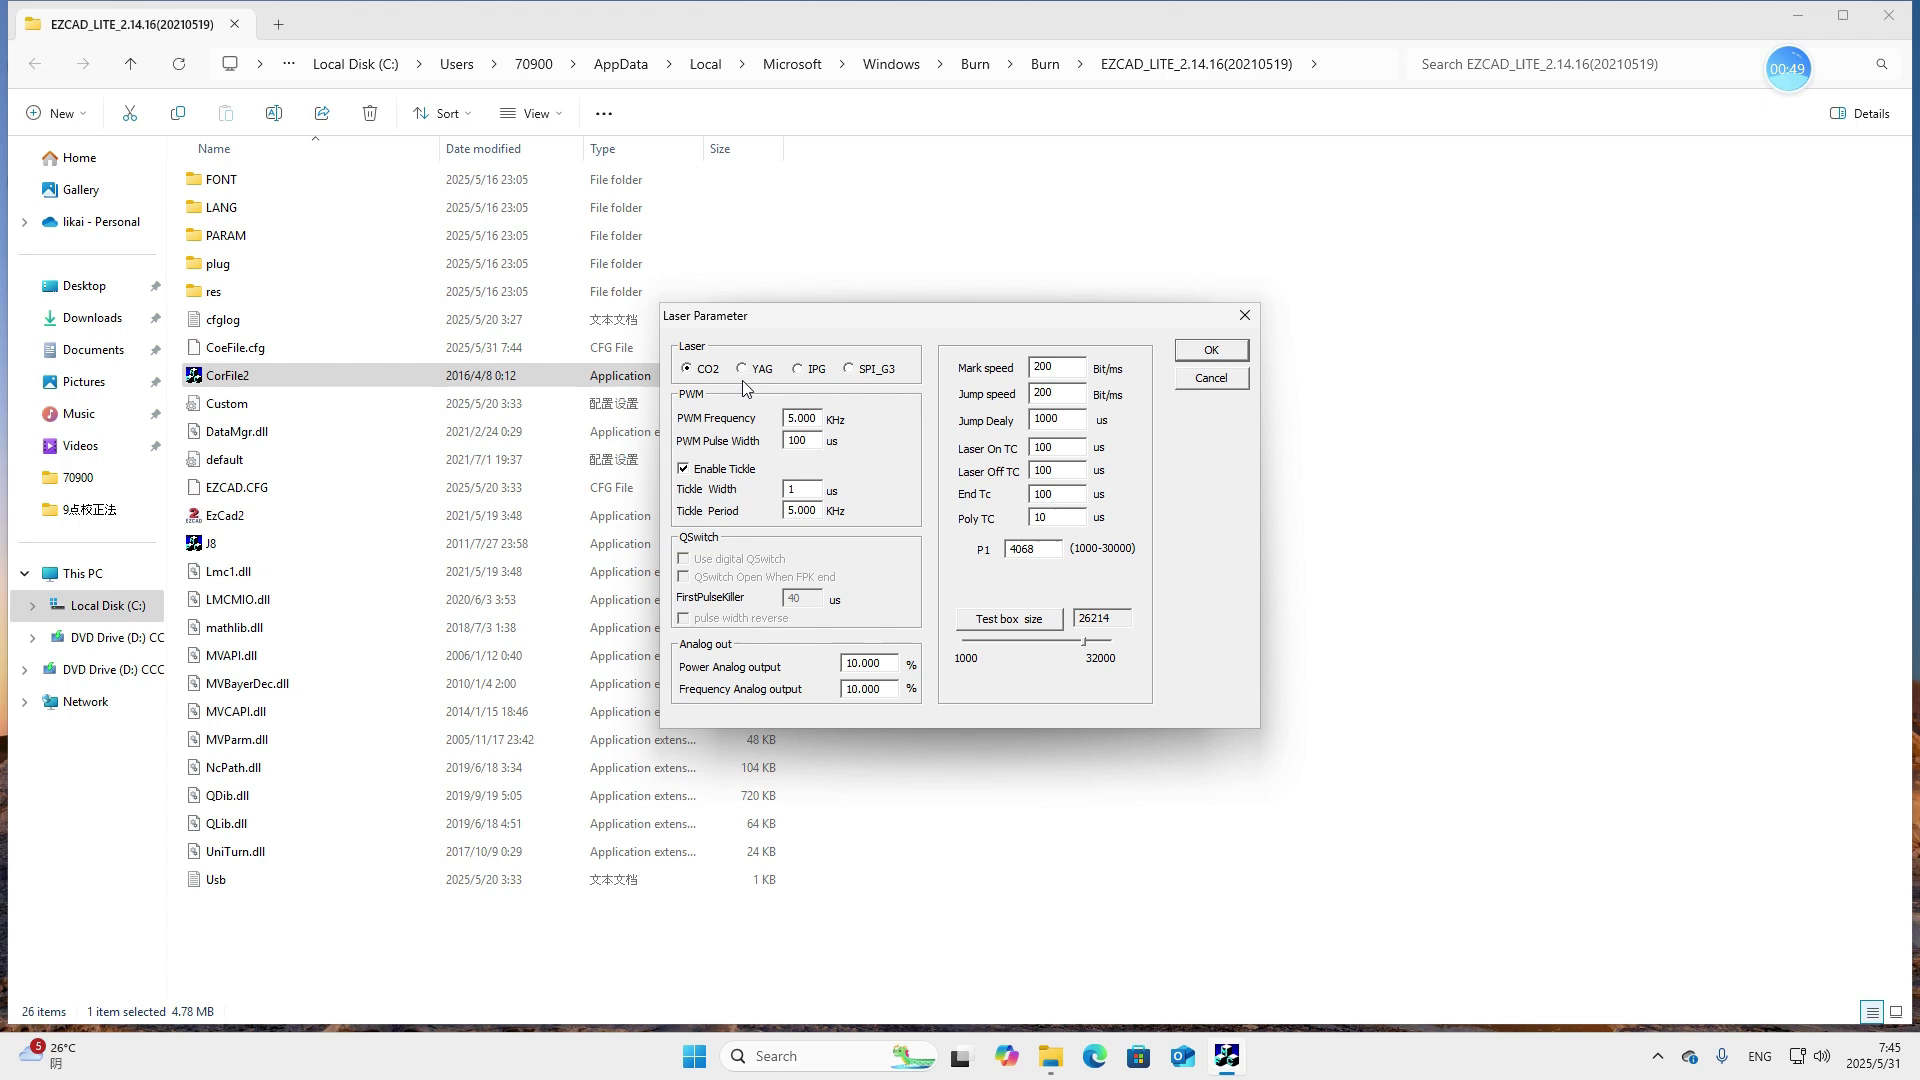
pyautogui.click(799, 370)
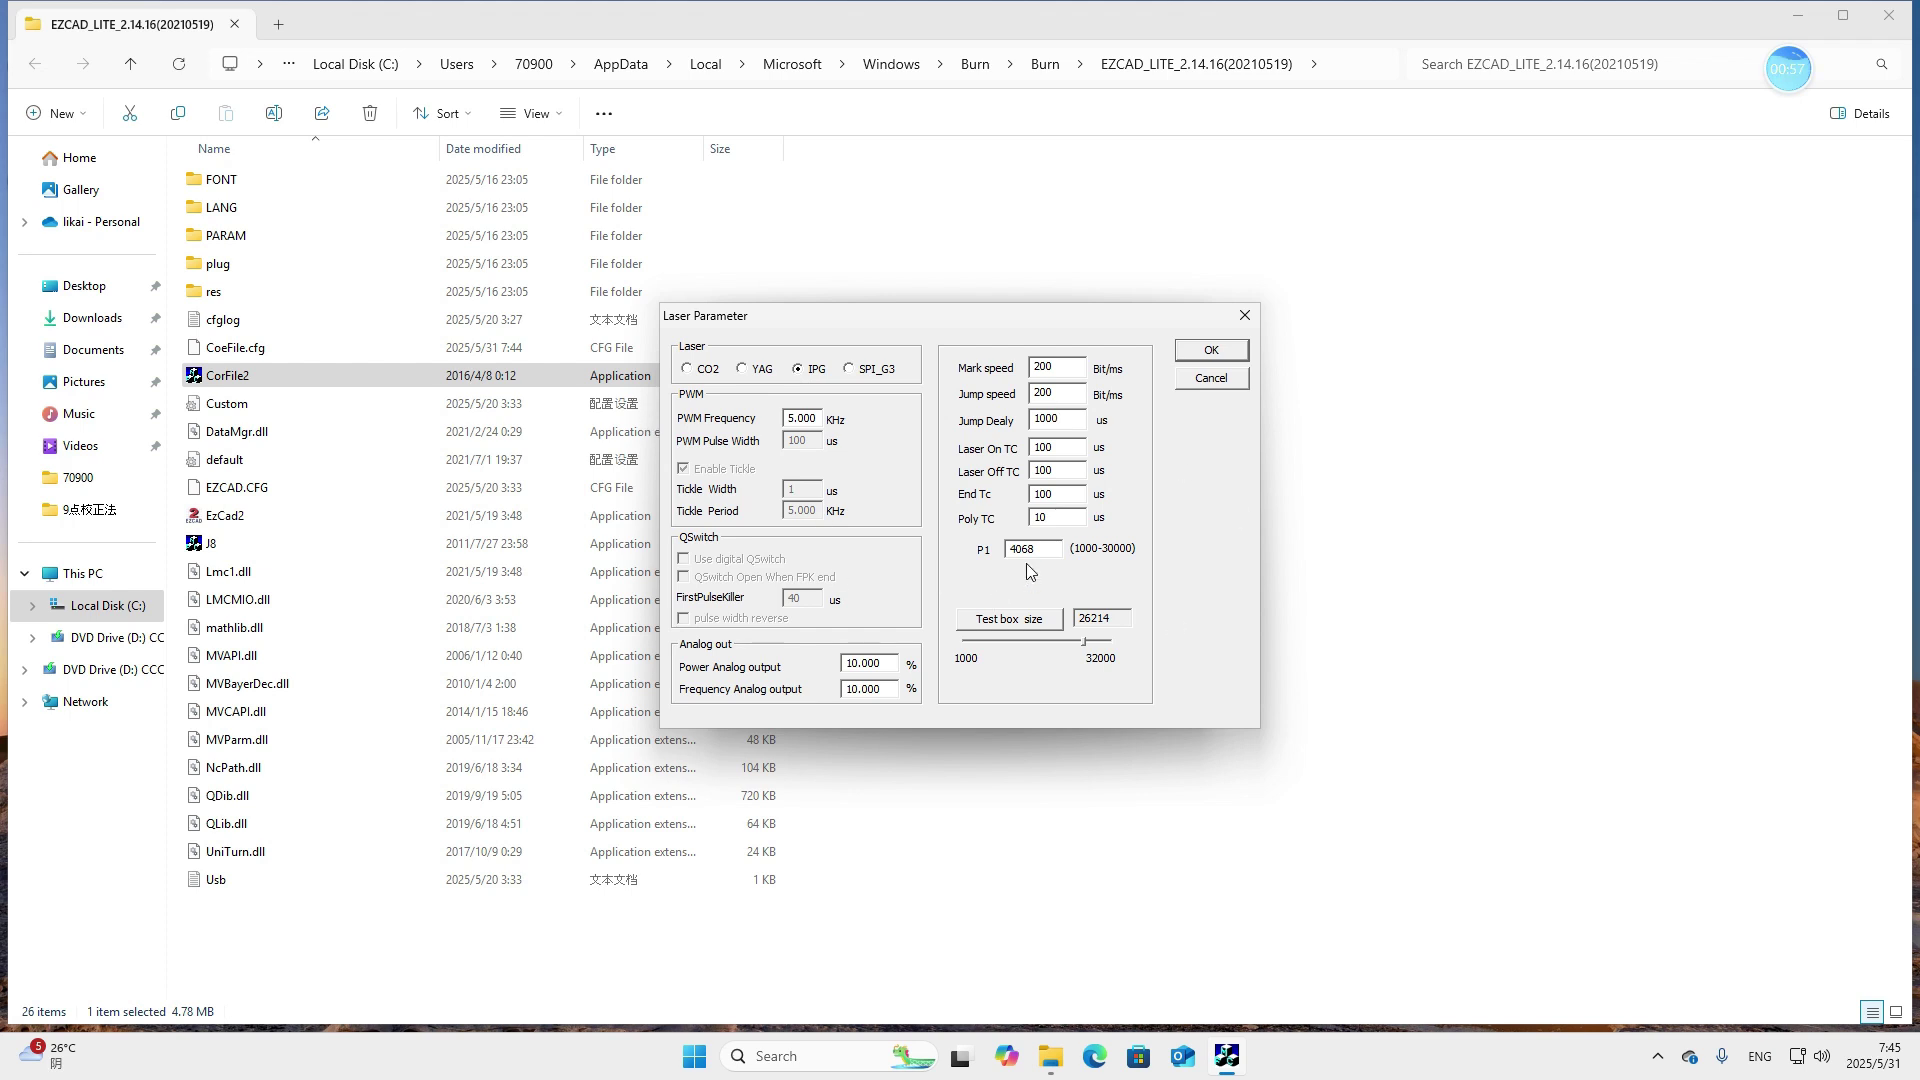
pyautogui.click(1199, 351)
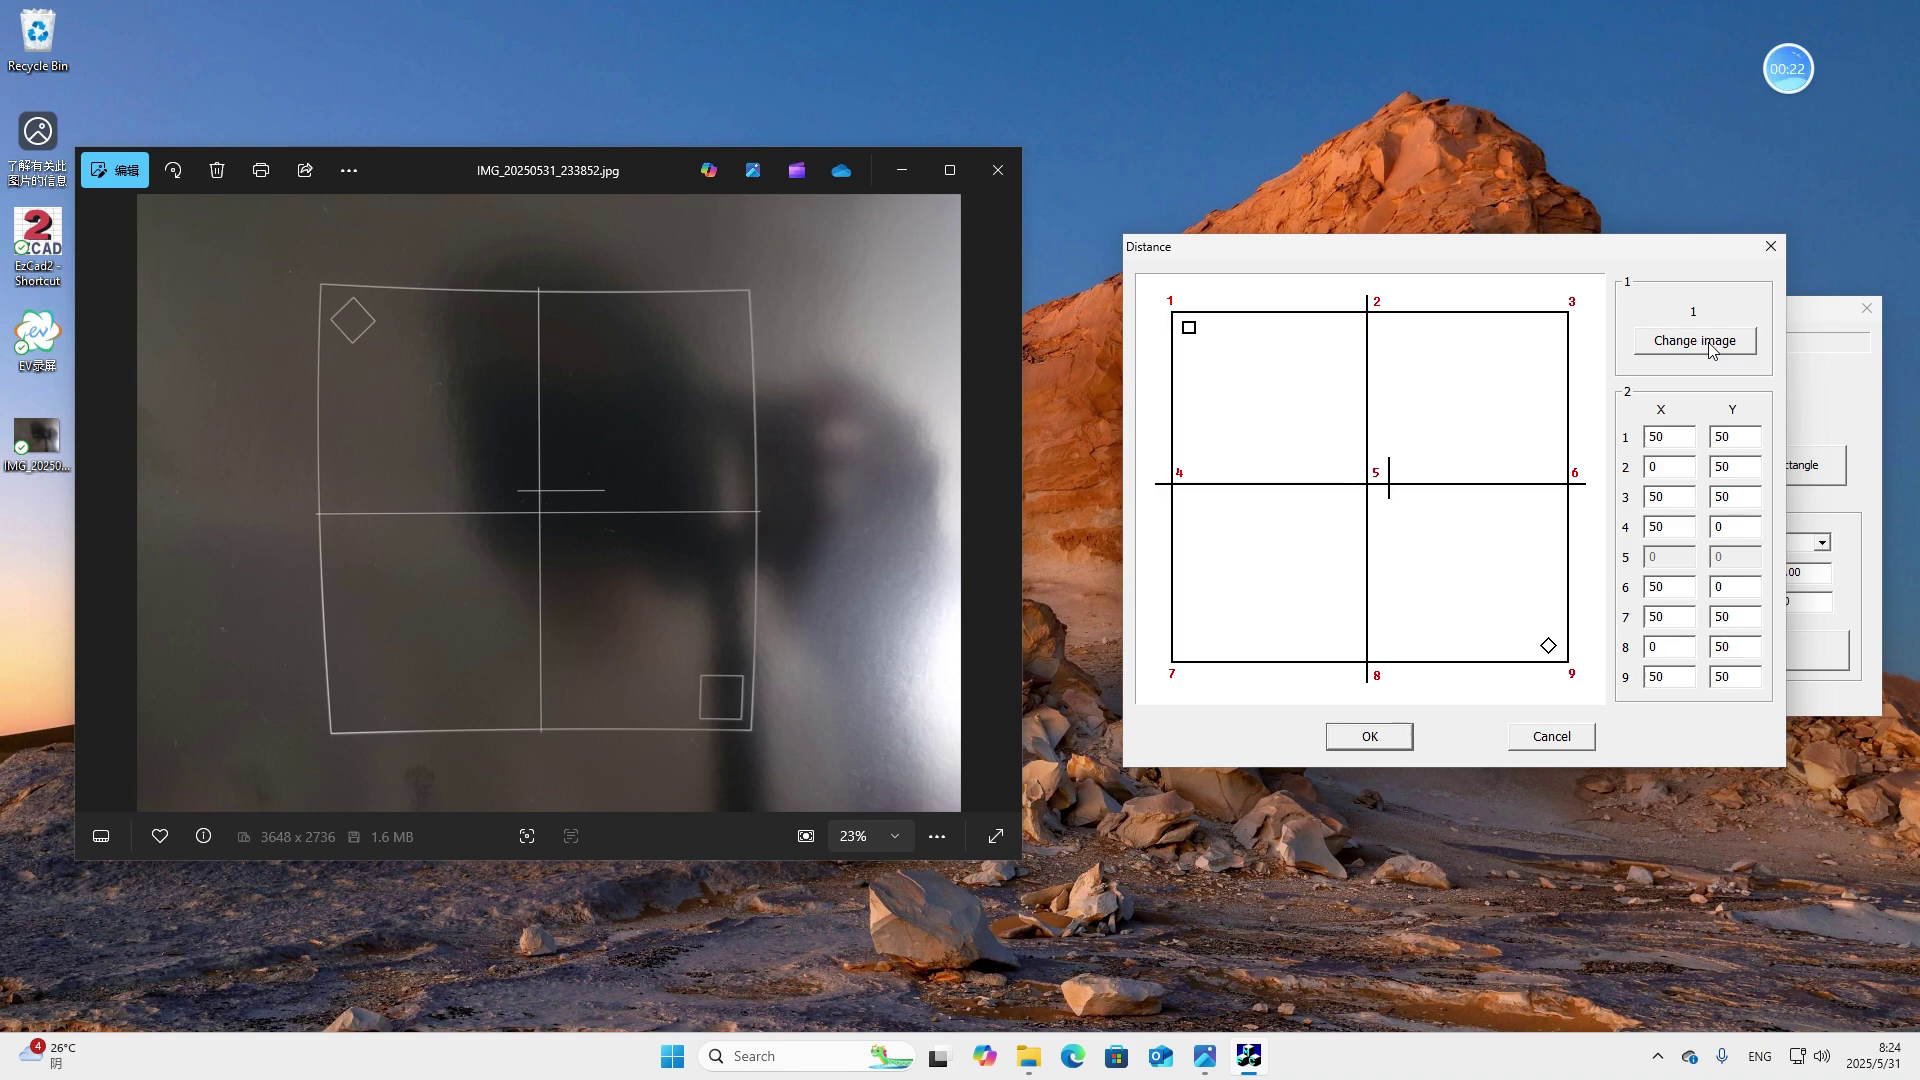
# Cycle the reference grid to image 8 so its diamond and square markers match the photo.
pyautogui.click(1695, 341)
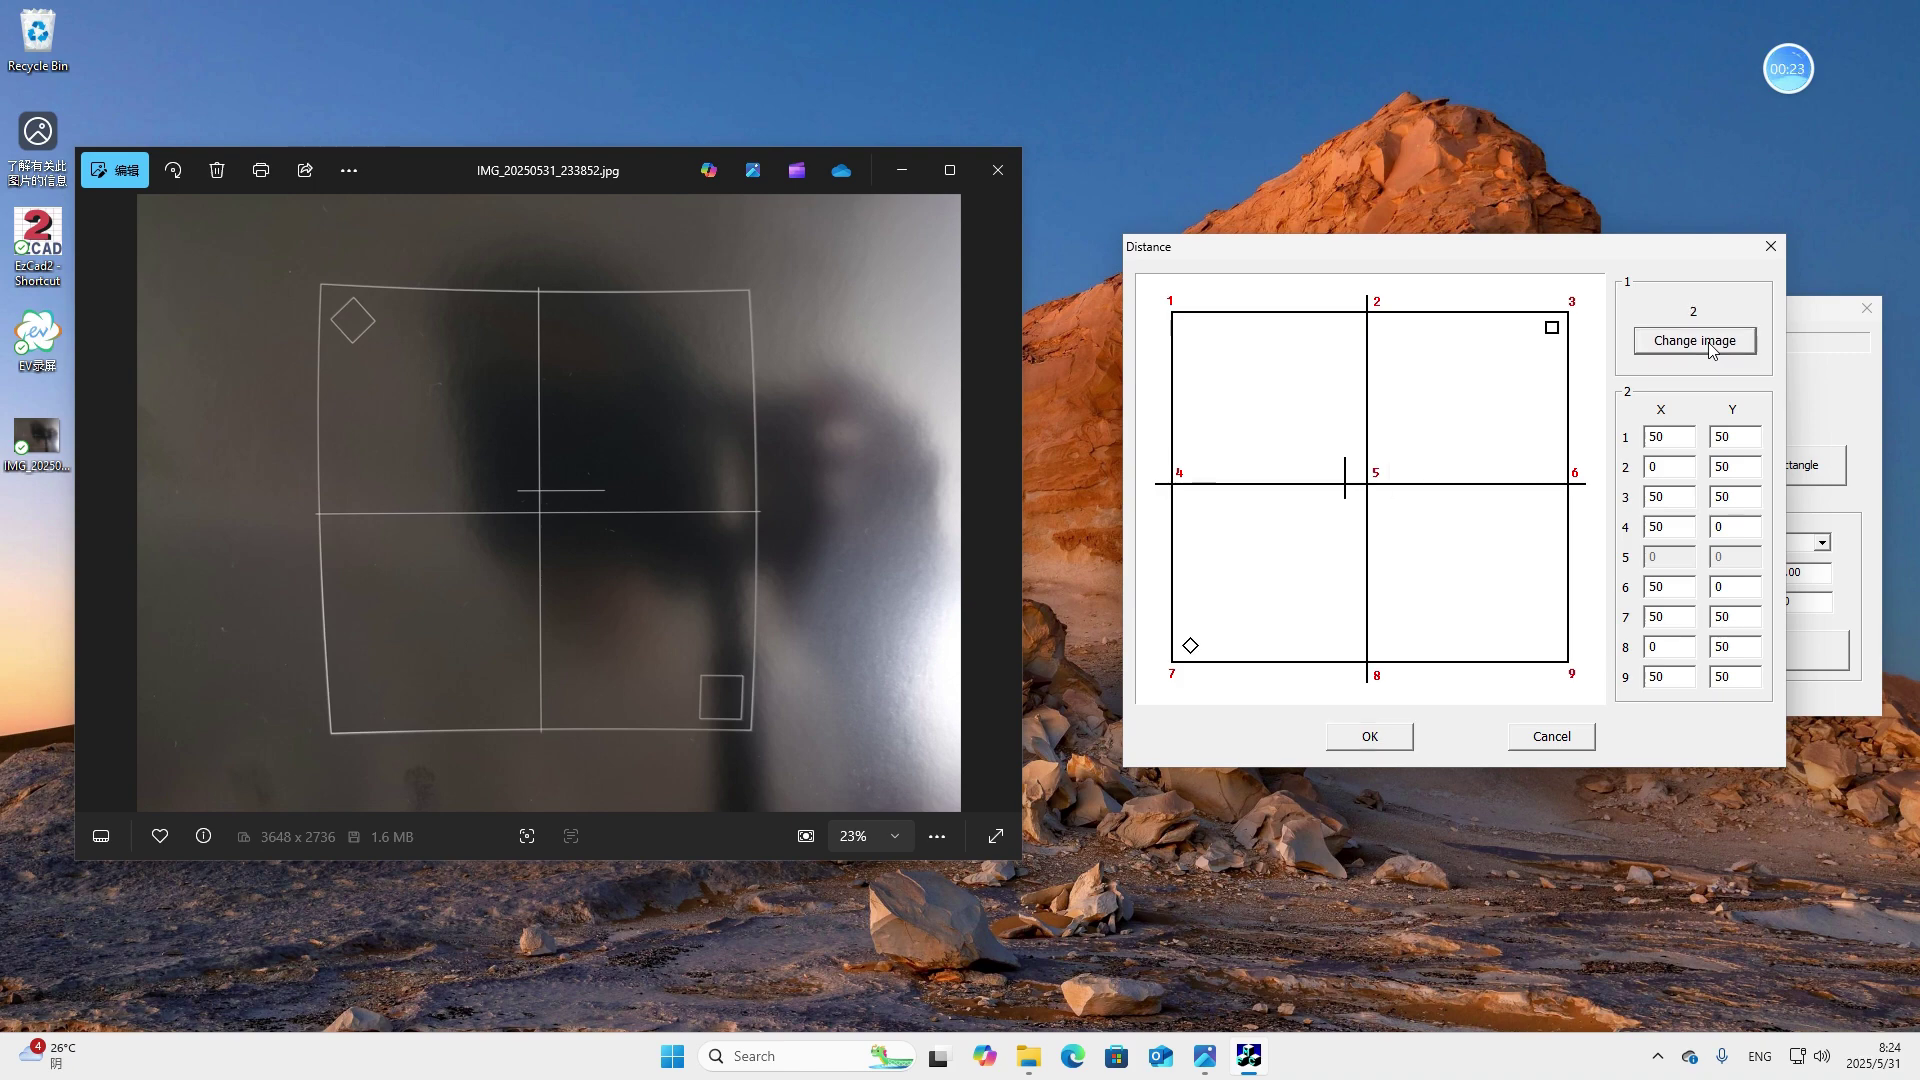
pyautogui.click(1712, 346)
pyautogui.click(1712, 346)
pyautogui.click(1712, 347)
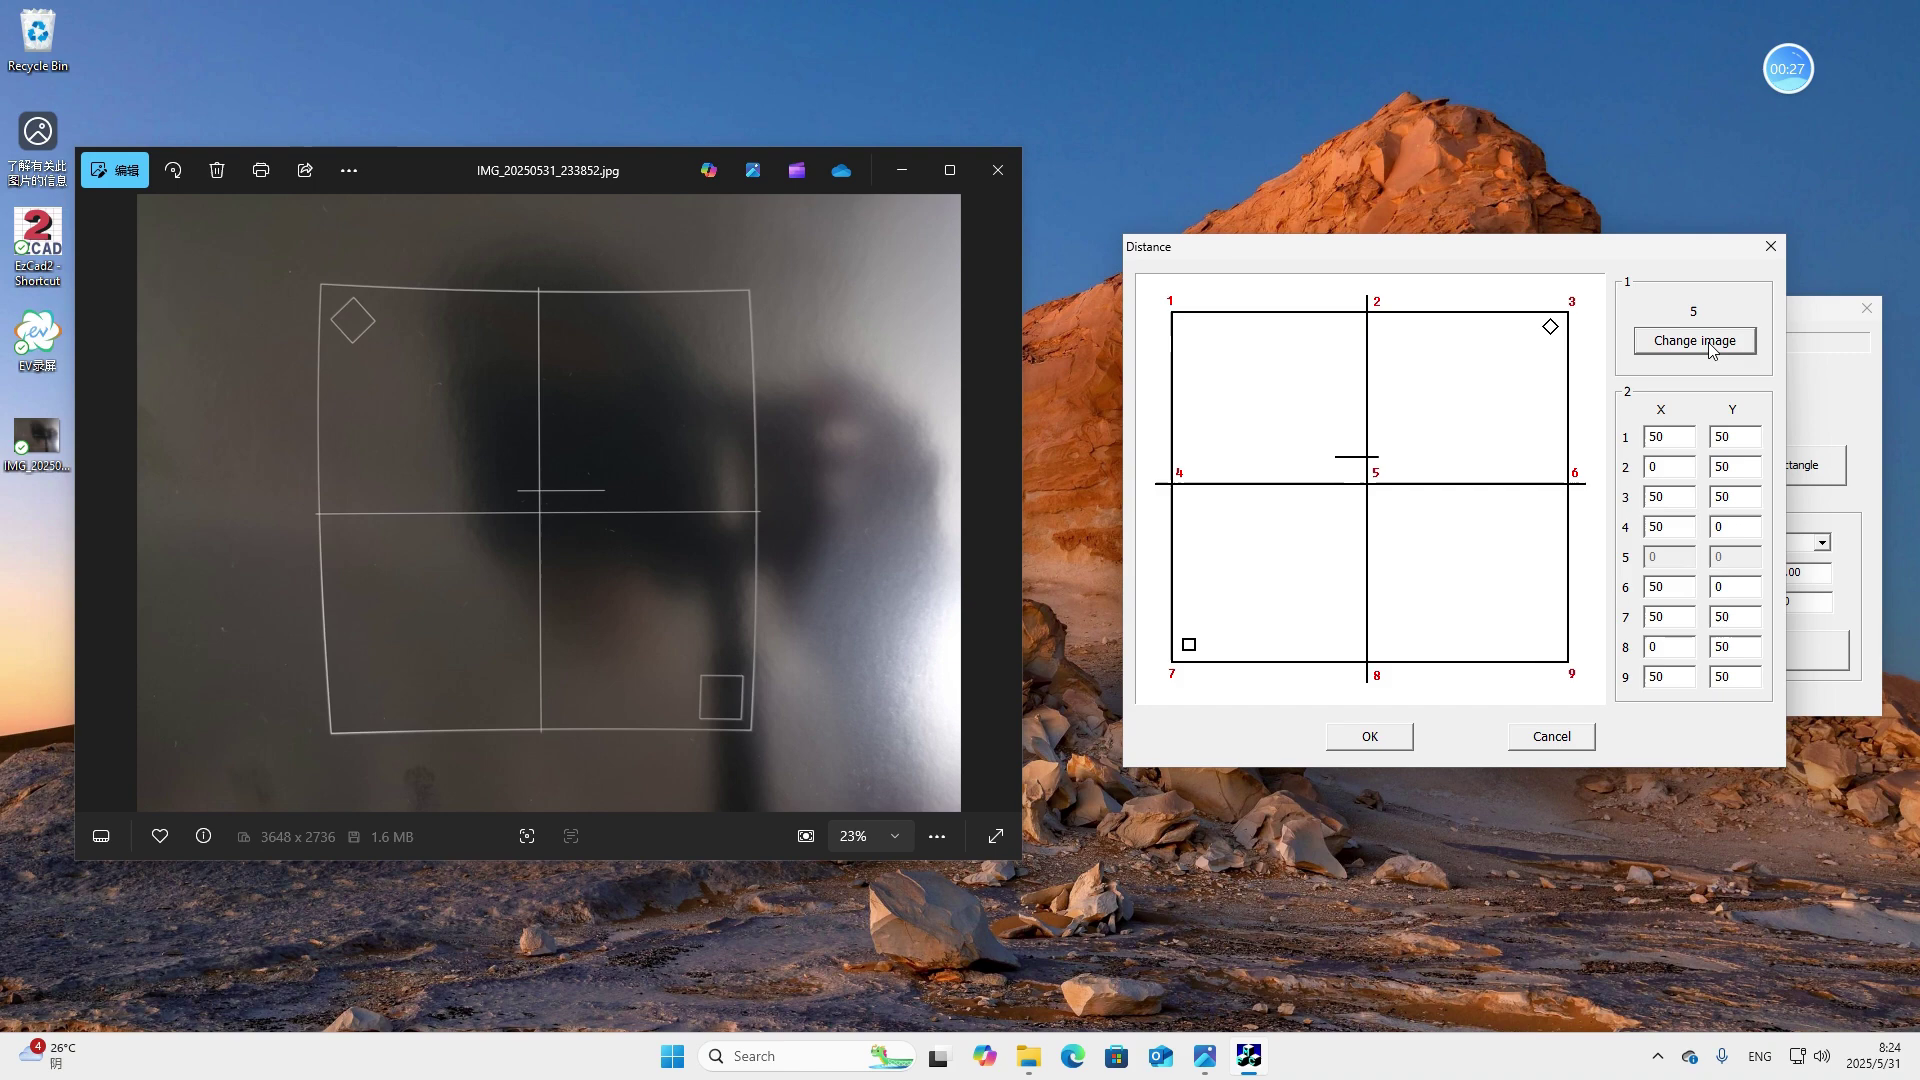
pyautogui.click(1712, 347)
pyautogui.click(1712, 347)
pyautogui.click(1712, 347)
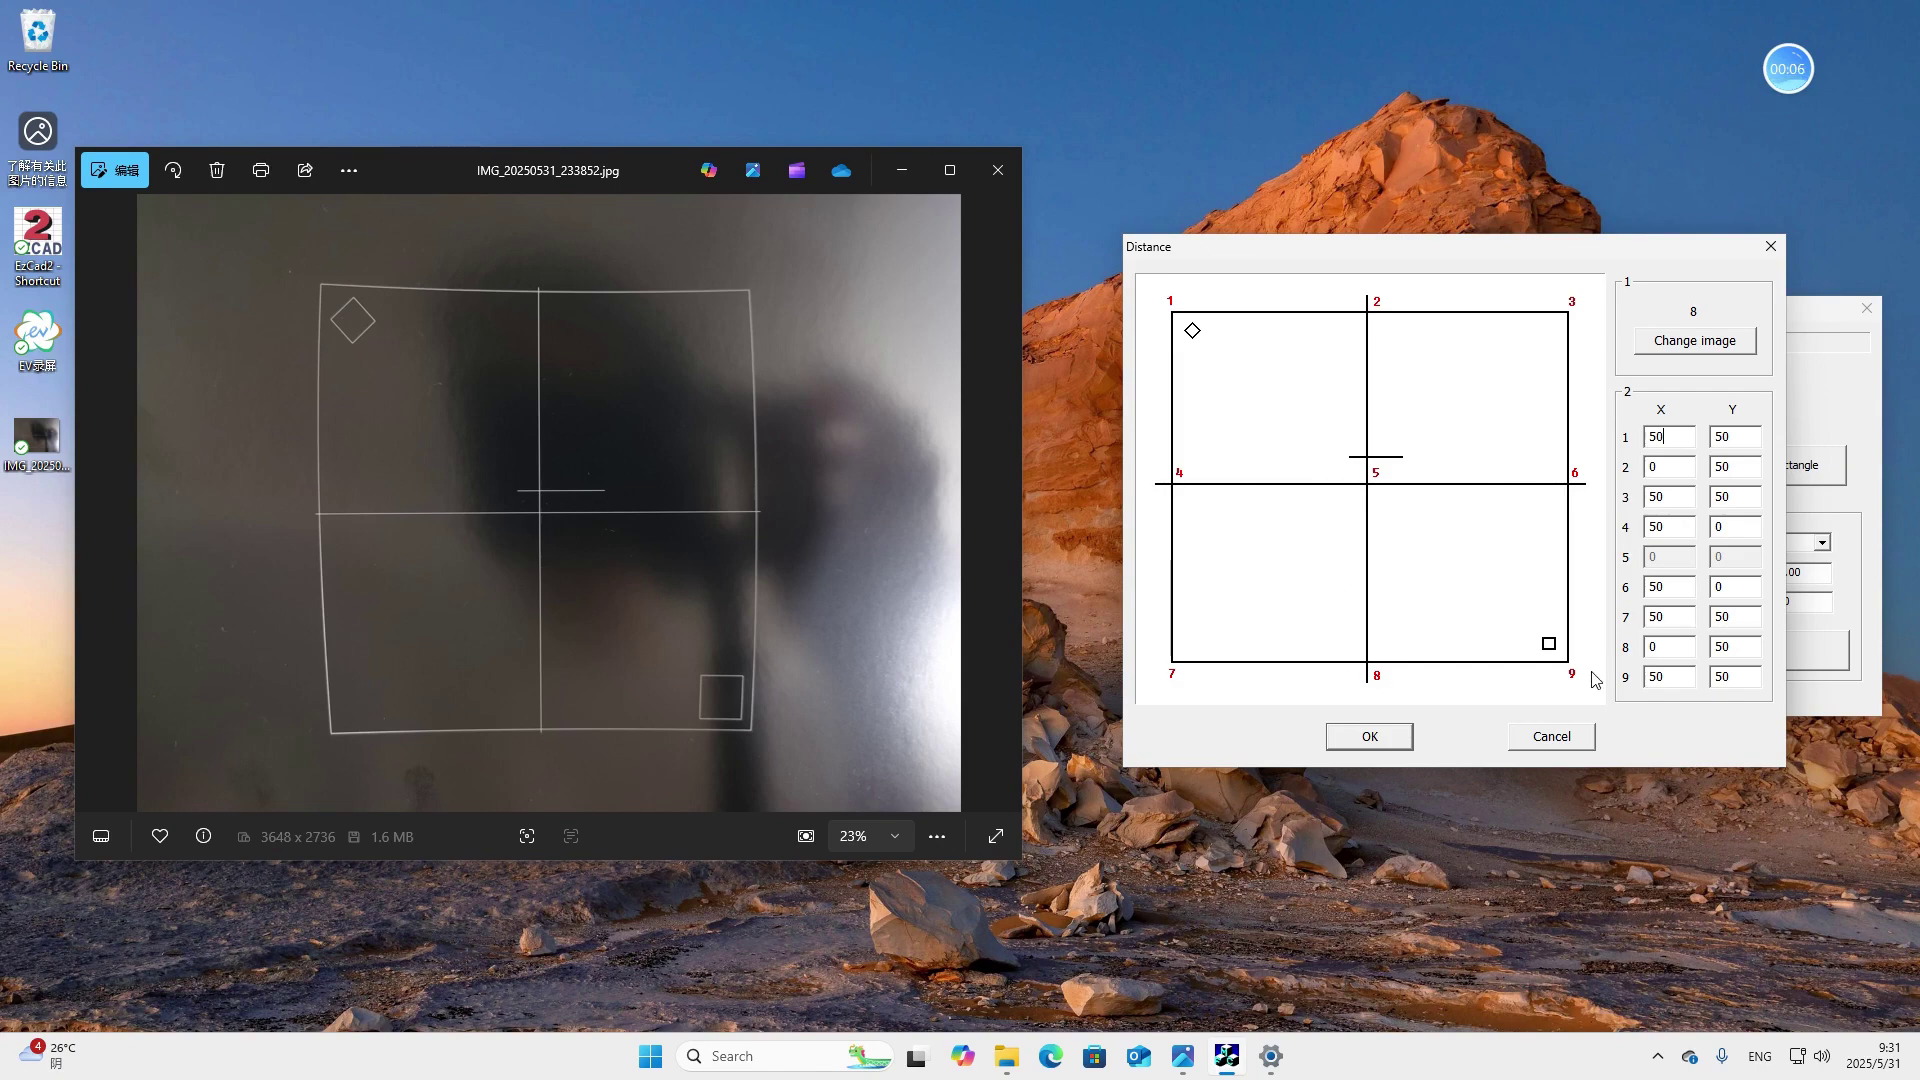
# Edit point 1's X and Y distance fields, entering the measured X value 48.2.
pyautogui.doubleClick(1684, 438)
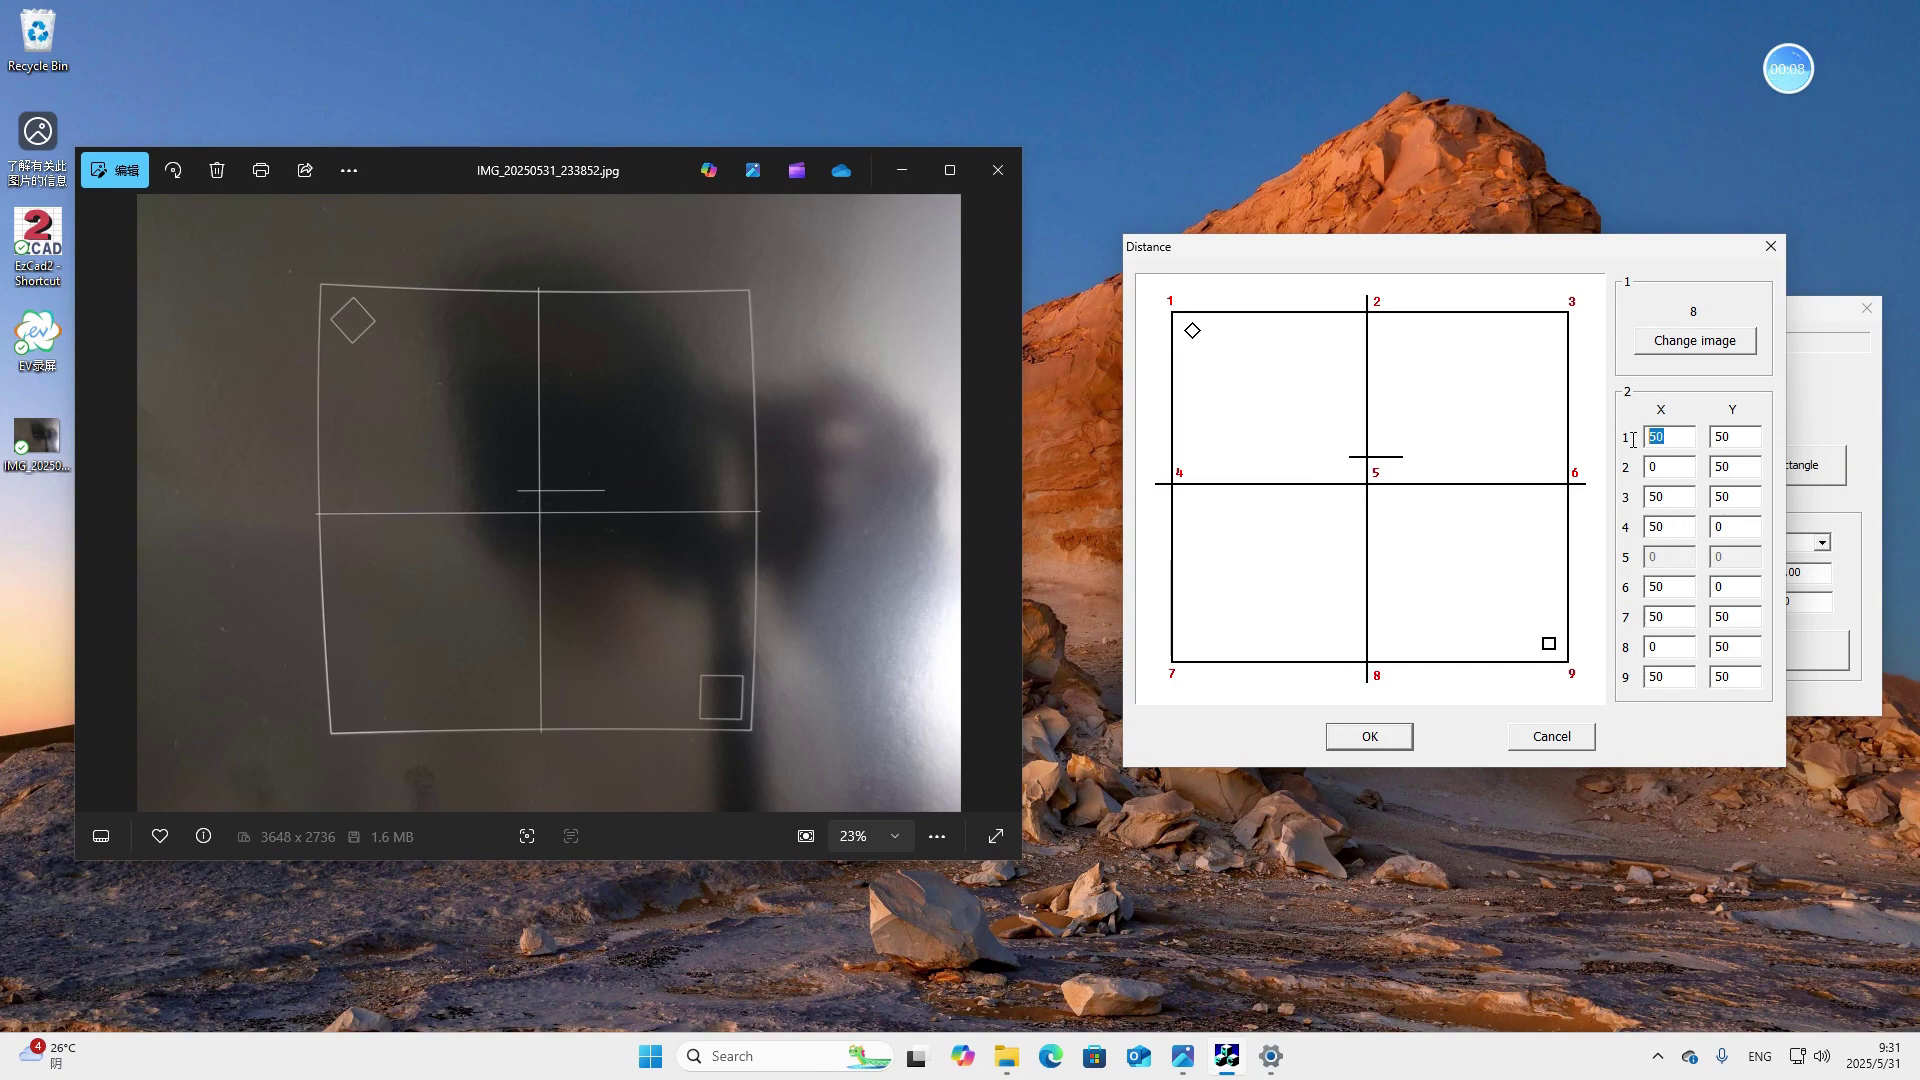
pyautogui.doubleClick(1741, 435)
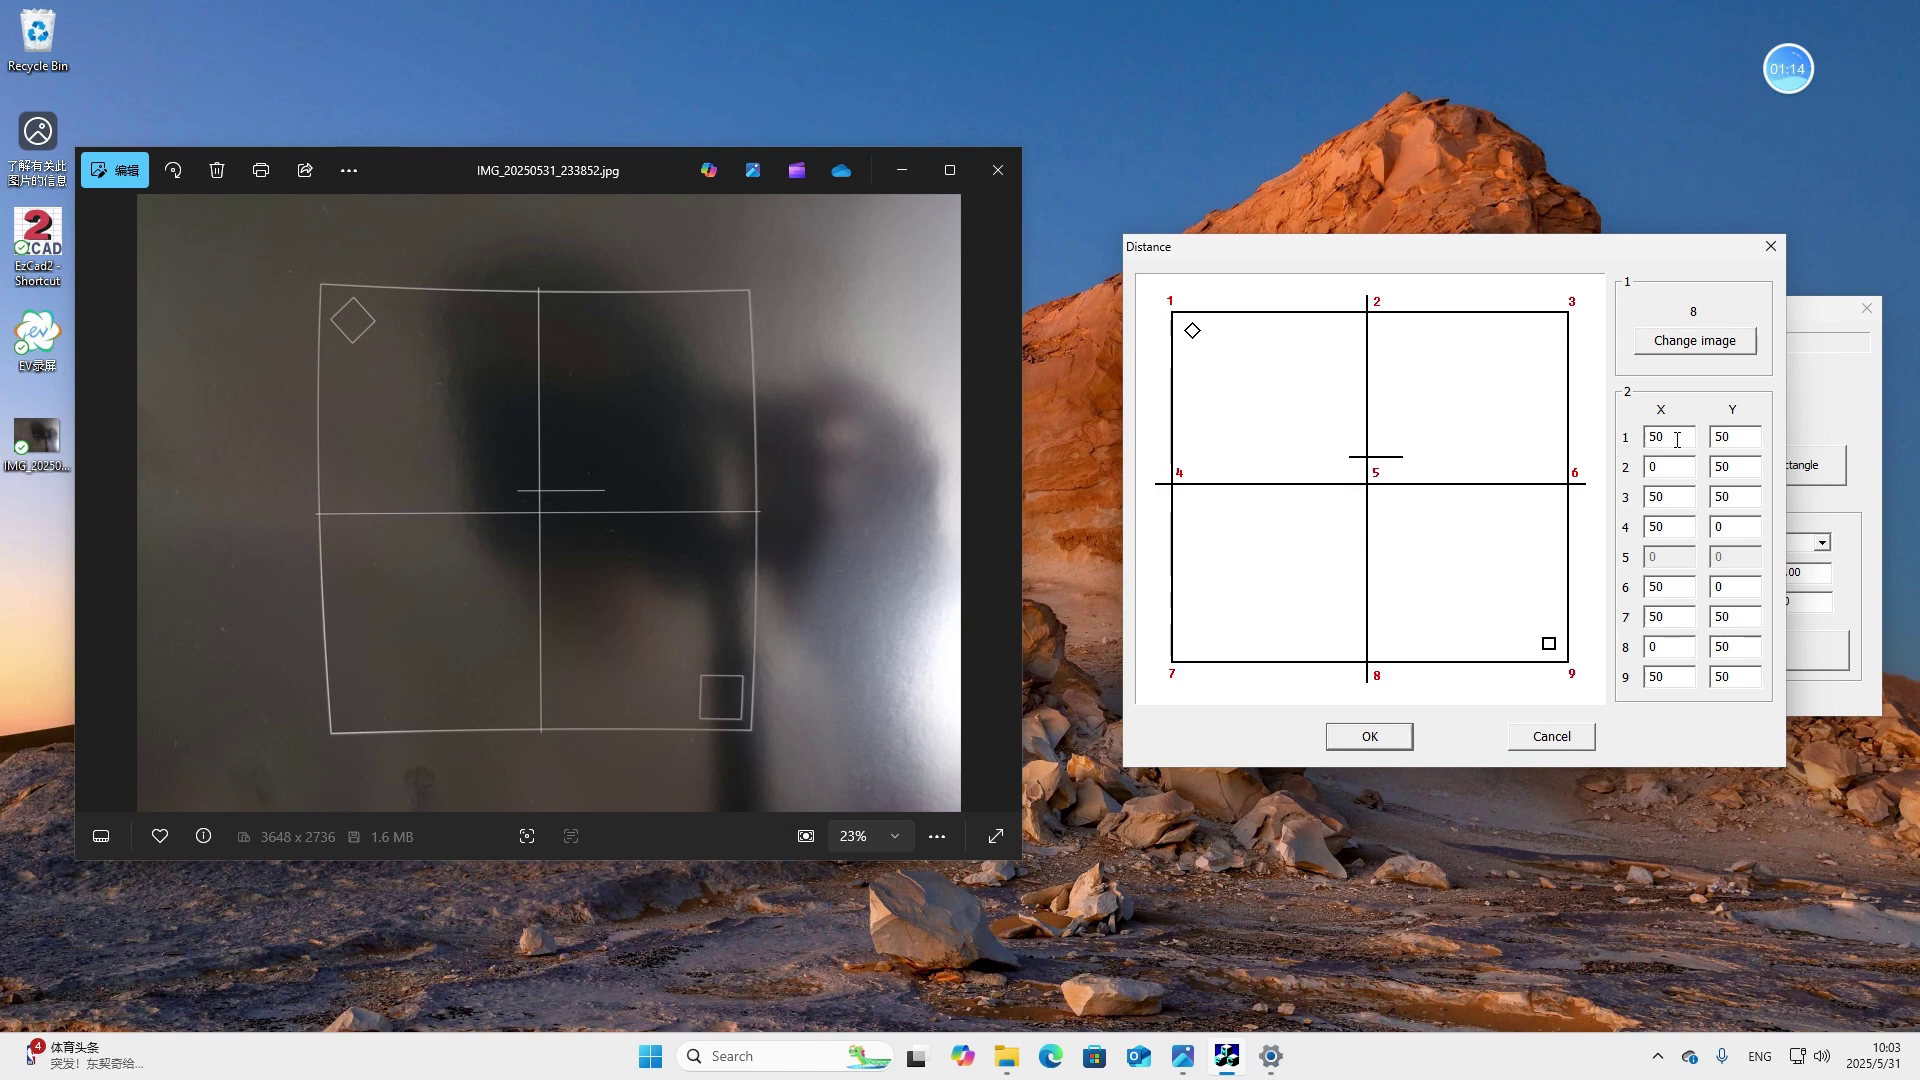
pyautogui.click(1677, 440)
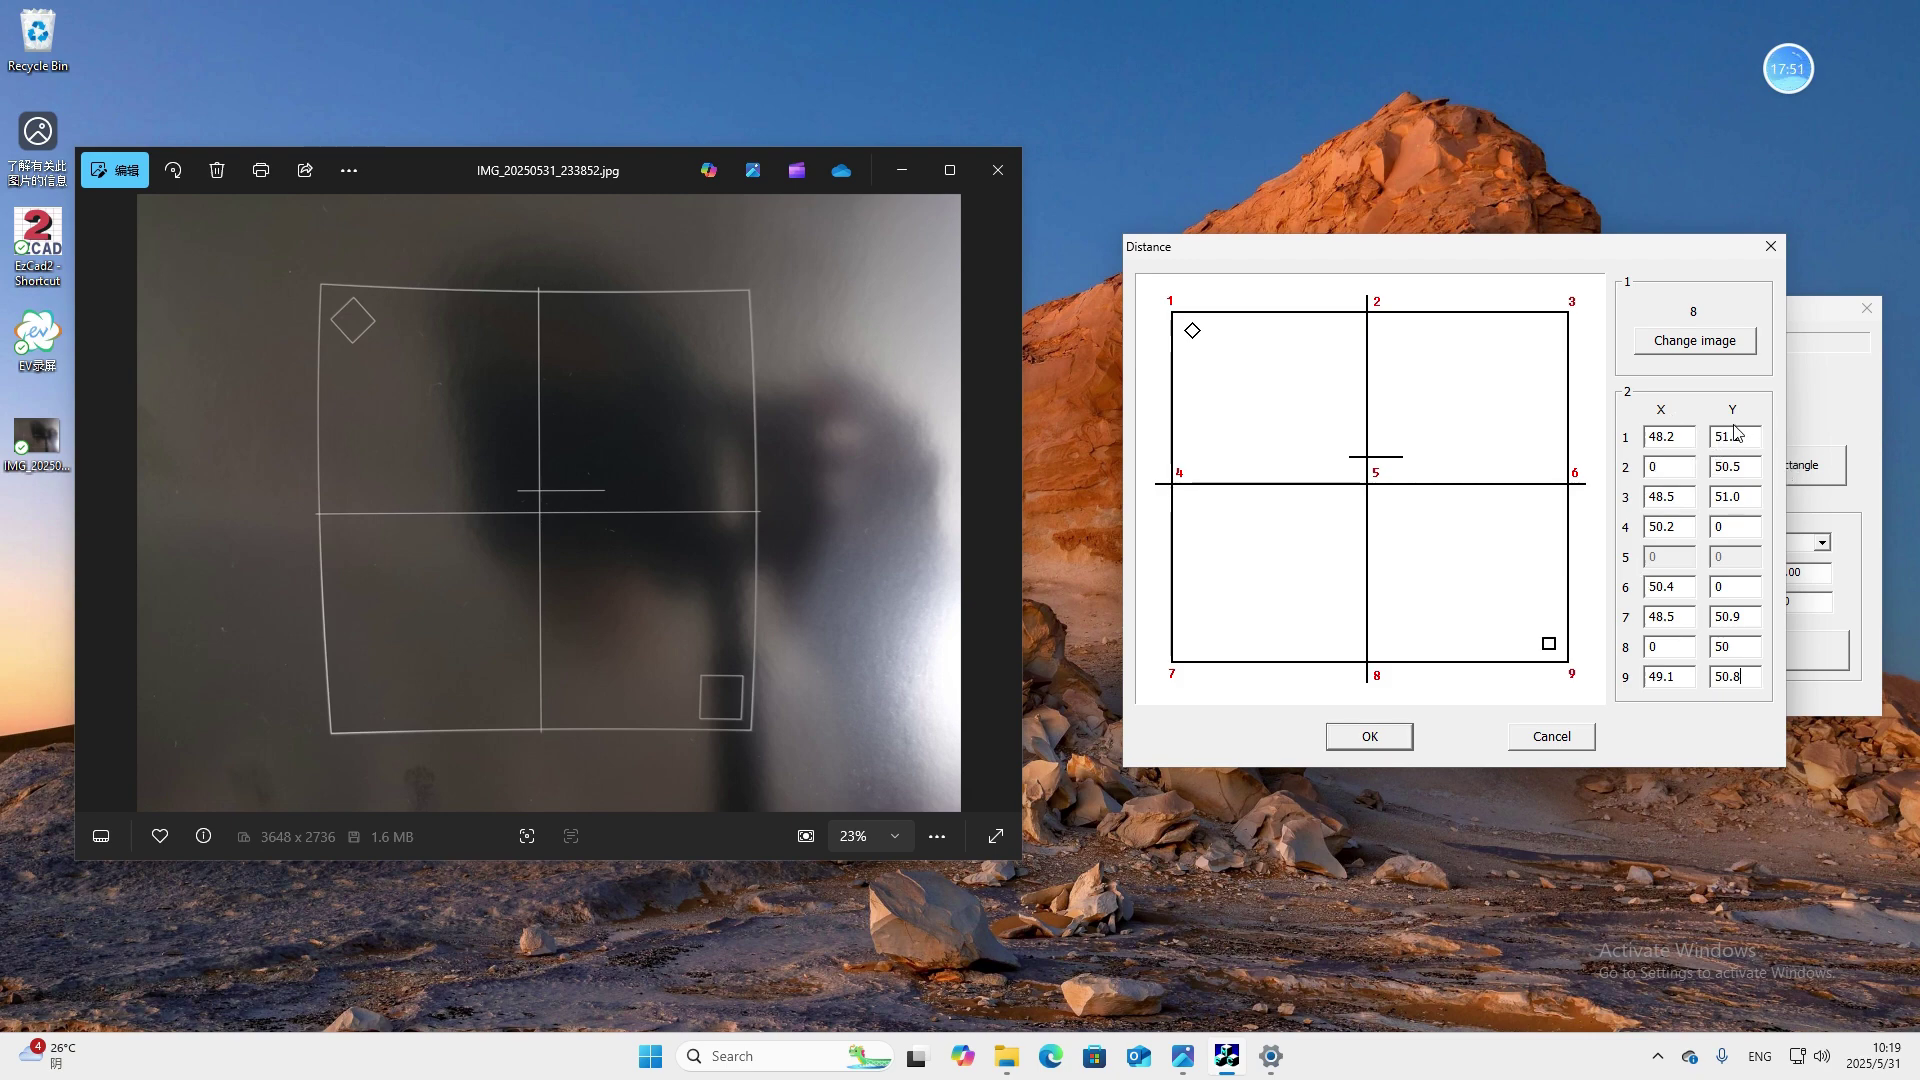
# Confirm the point distances and save the correction file under the name File110 in Documents.
pyautogui.click(1387, 738)
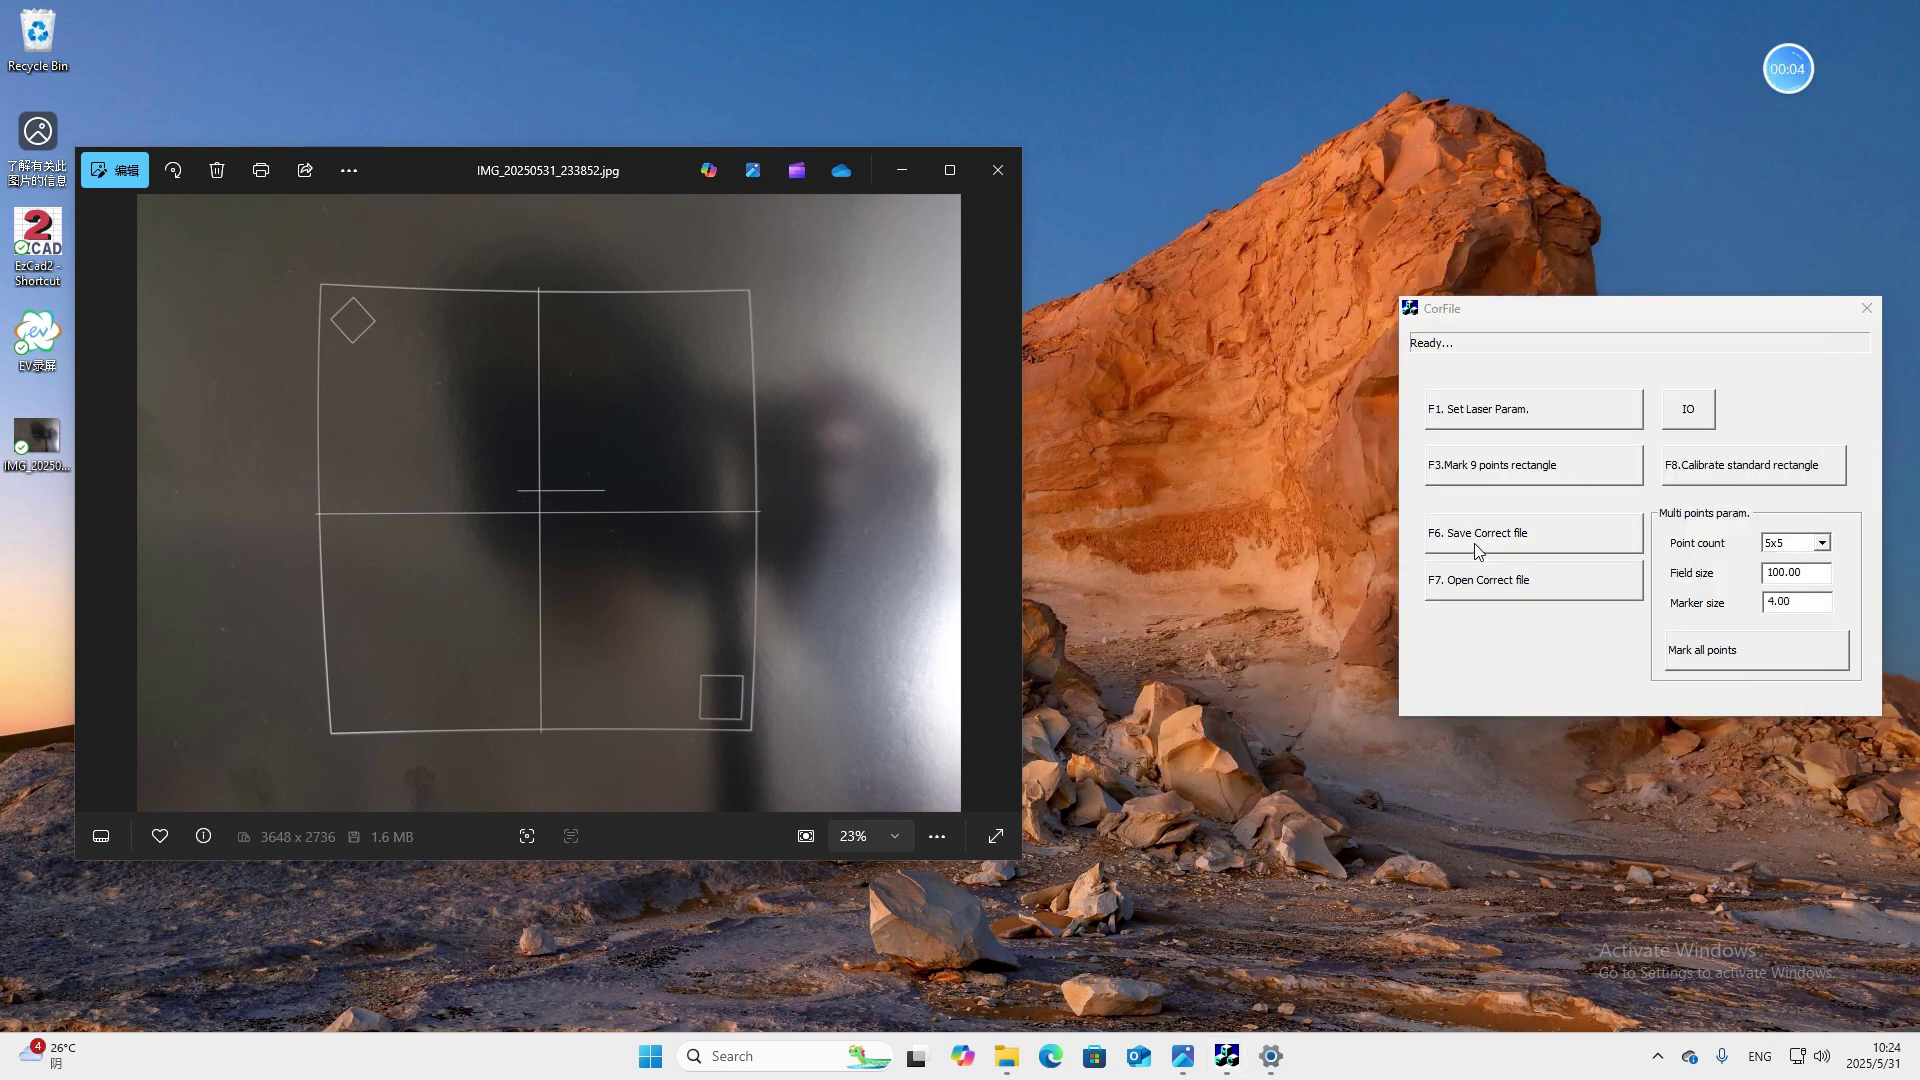
pyautogui.click(1476, 549)
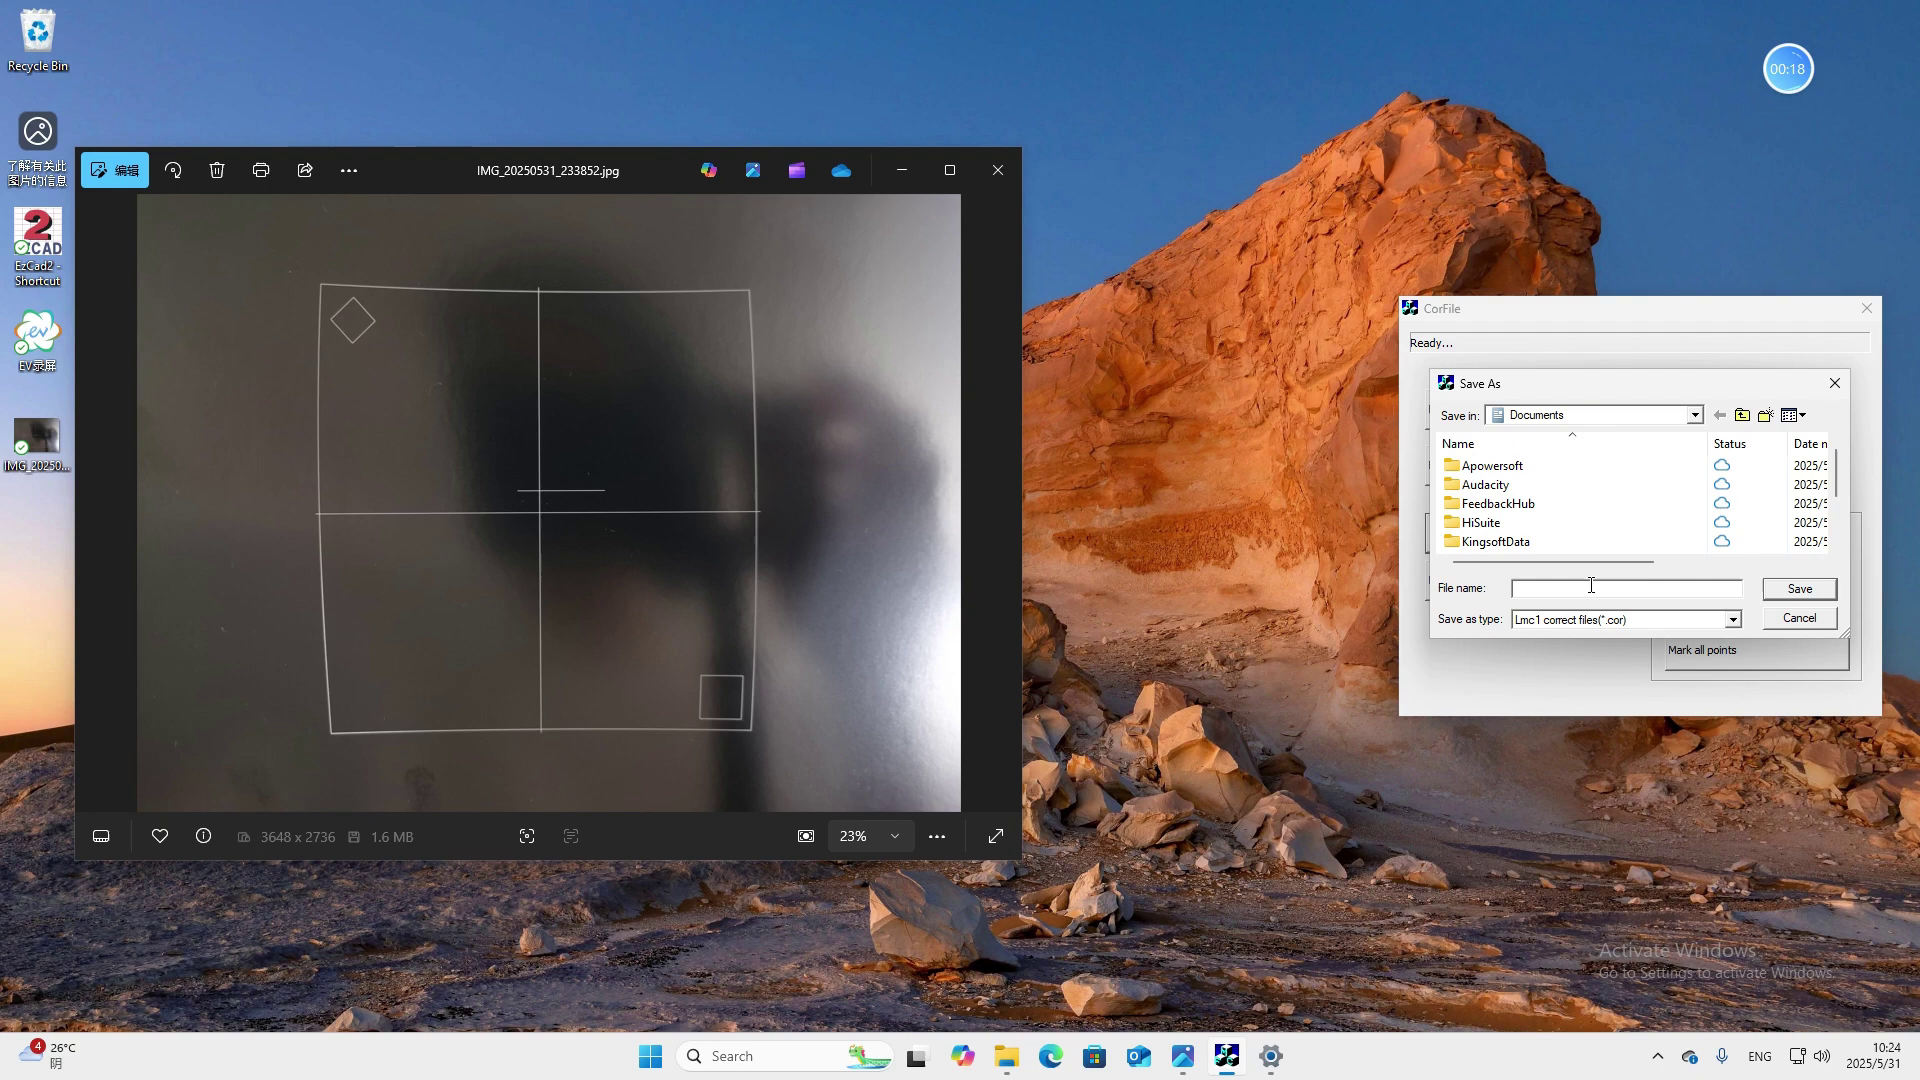
pyautogui.write('File110')
# Save File110, then reopen it from the .cor files listed in Documents.
pyautogui.click(1800, 590)
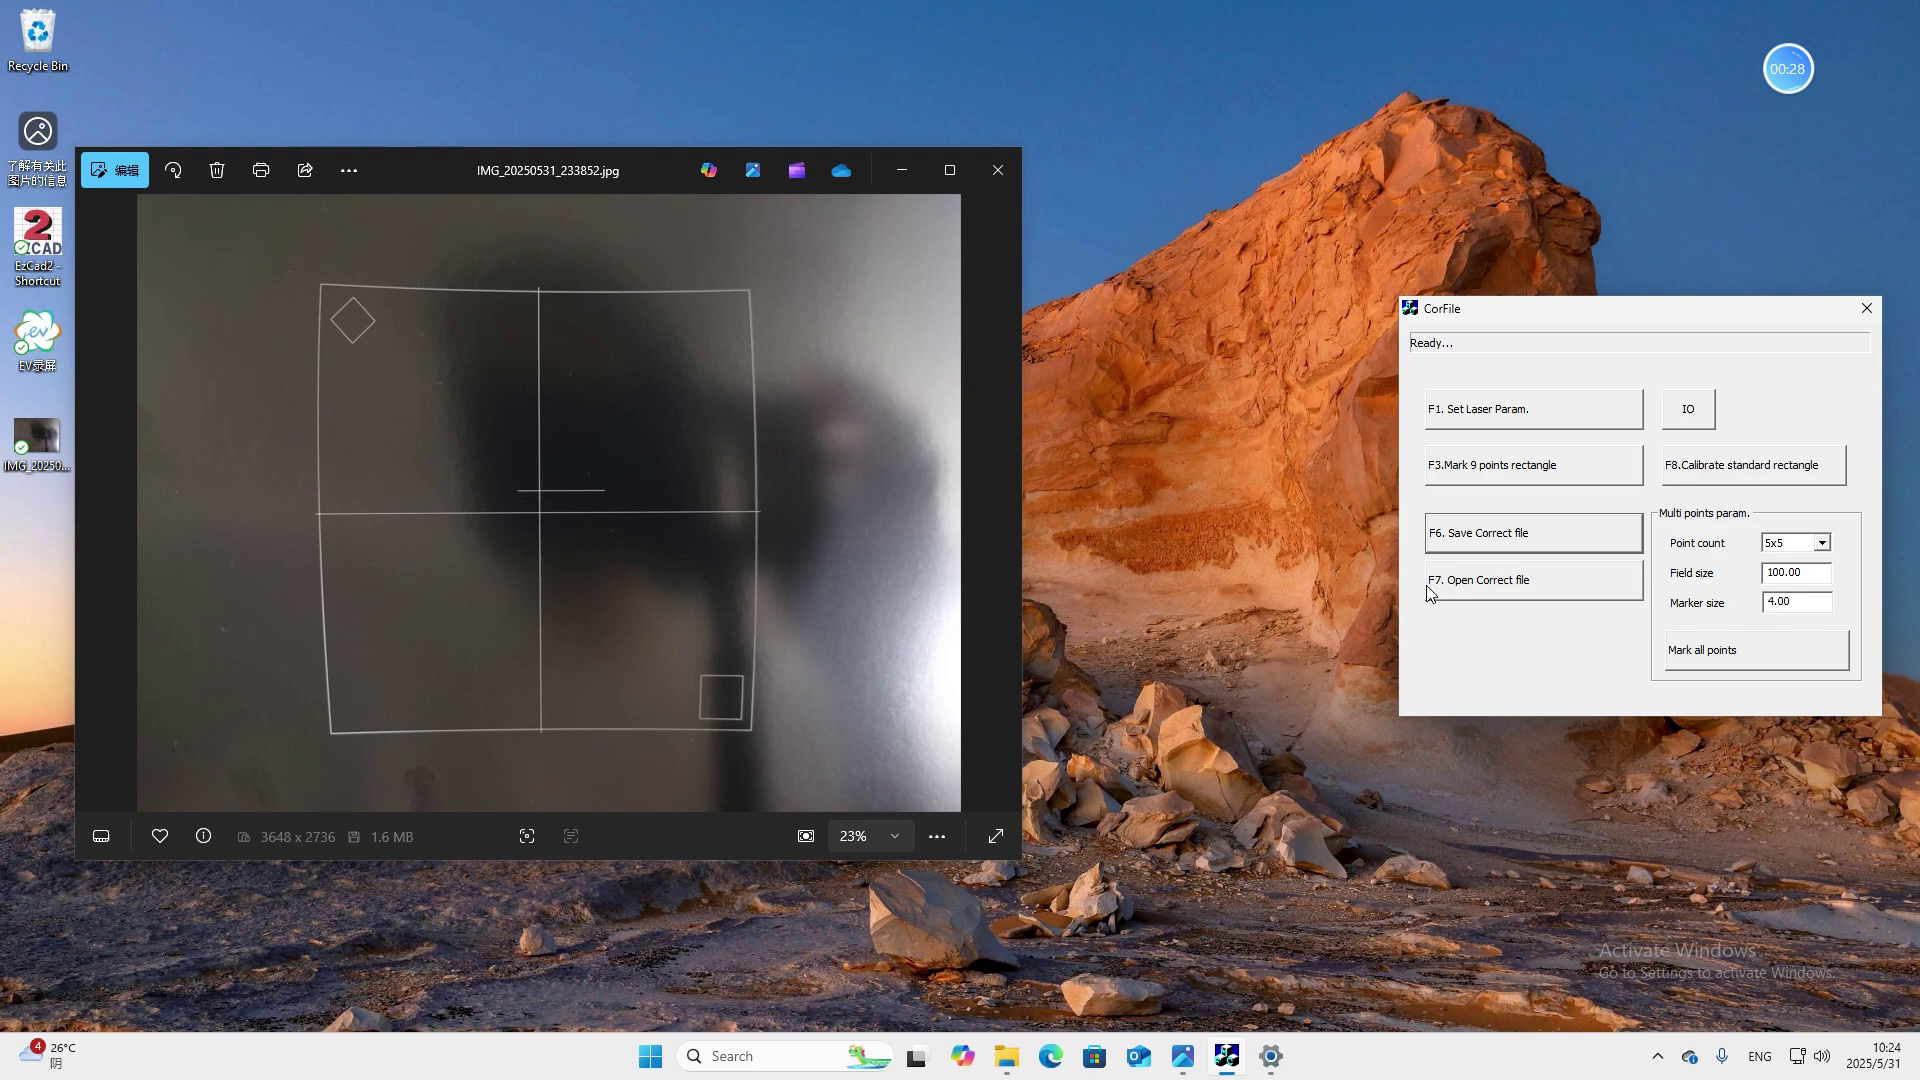
pyautogui.click(1530, 594)
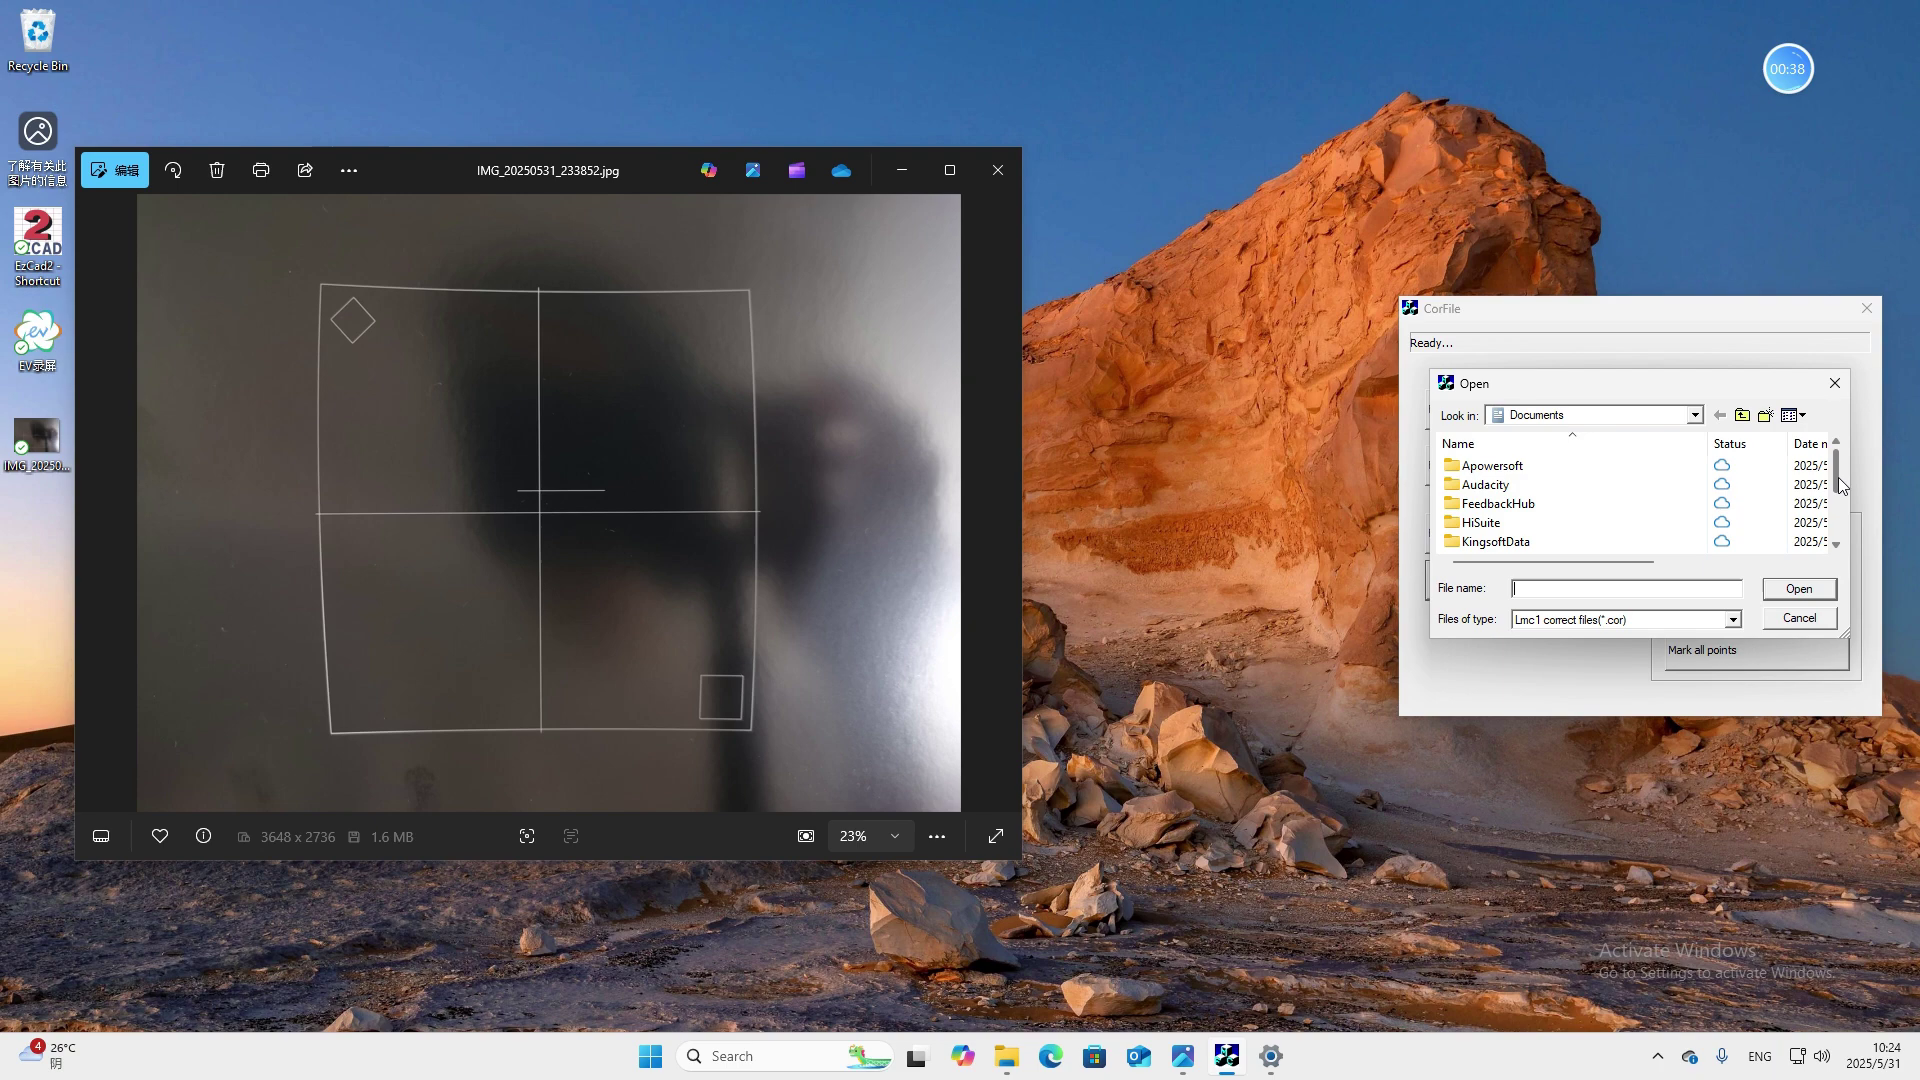
pyautogui.moveTo(1839, 478); pyautogui.dragTo(1841, 523)
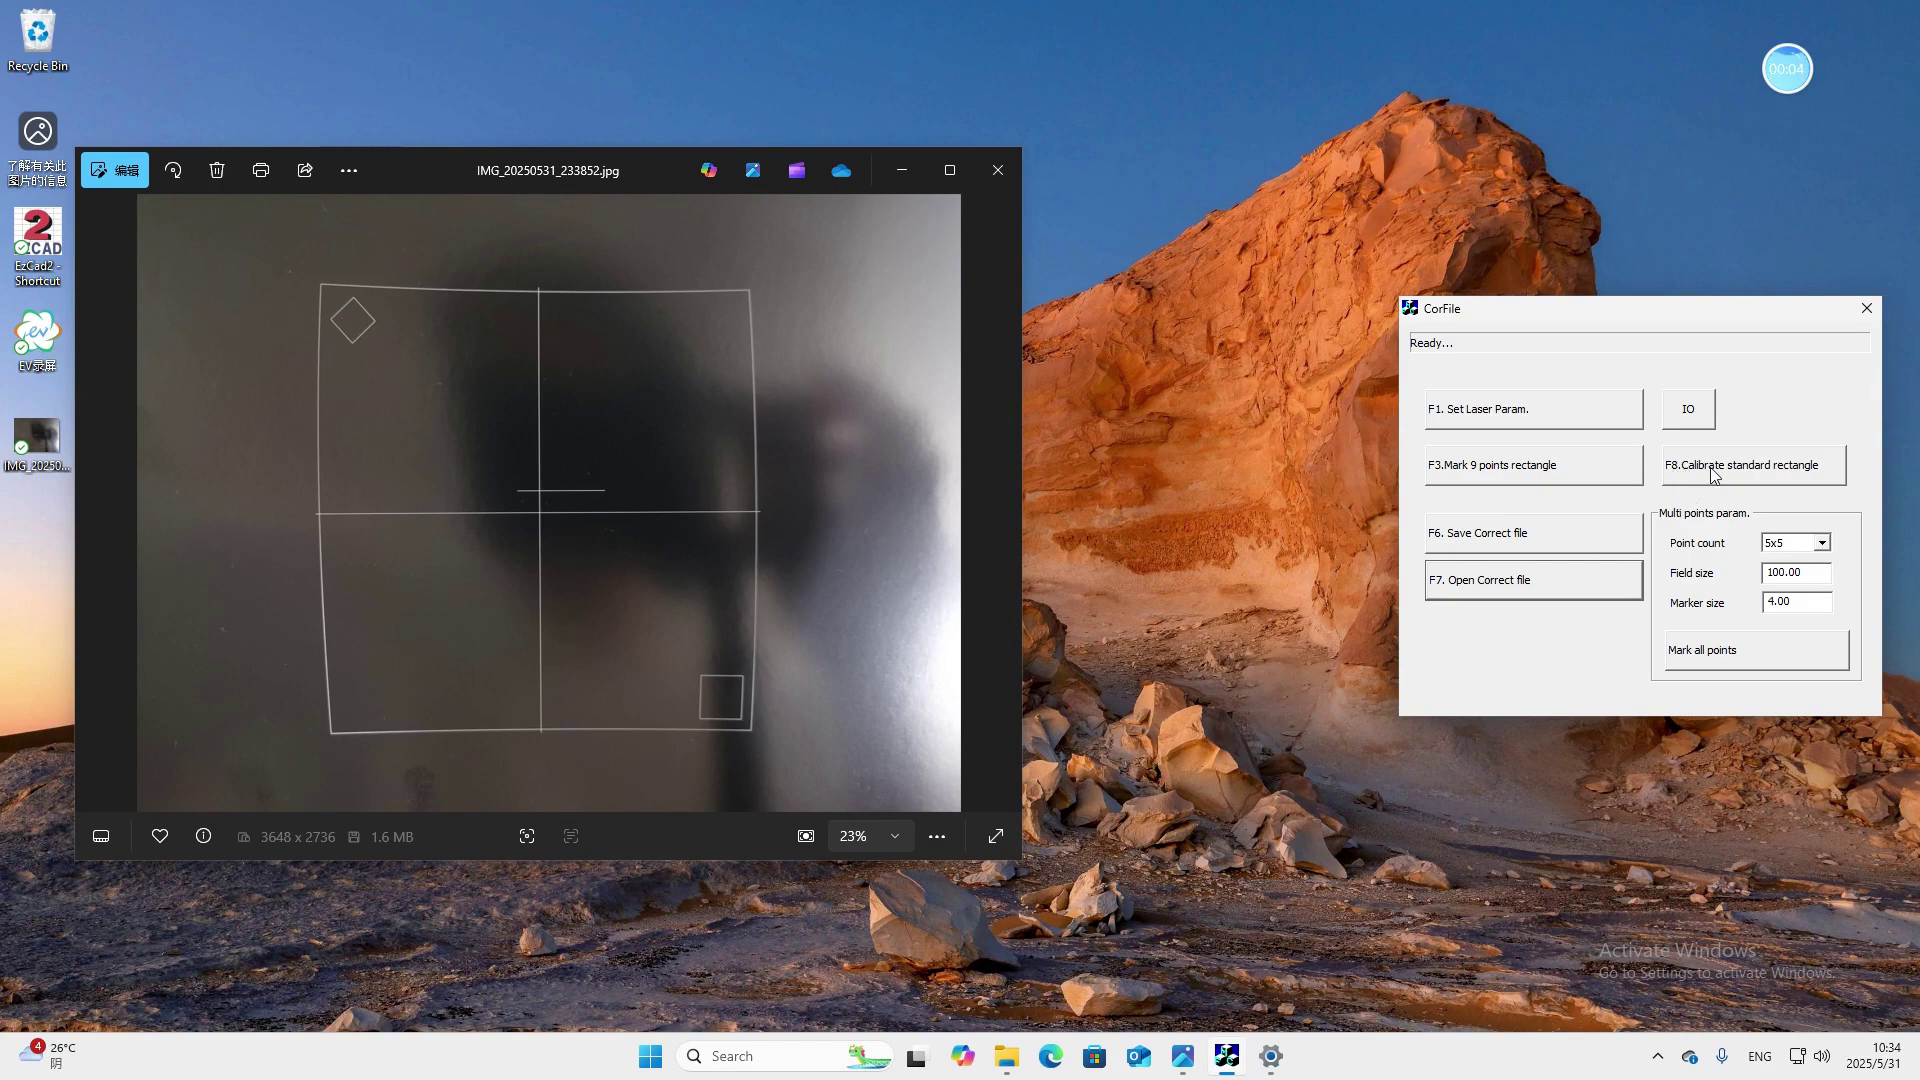
# Laser-mark the standard calibration rectangle.
pyautogui.click(1790, 475)
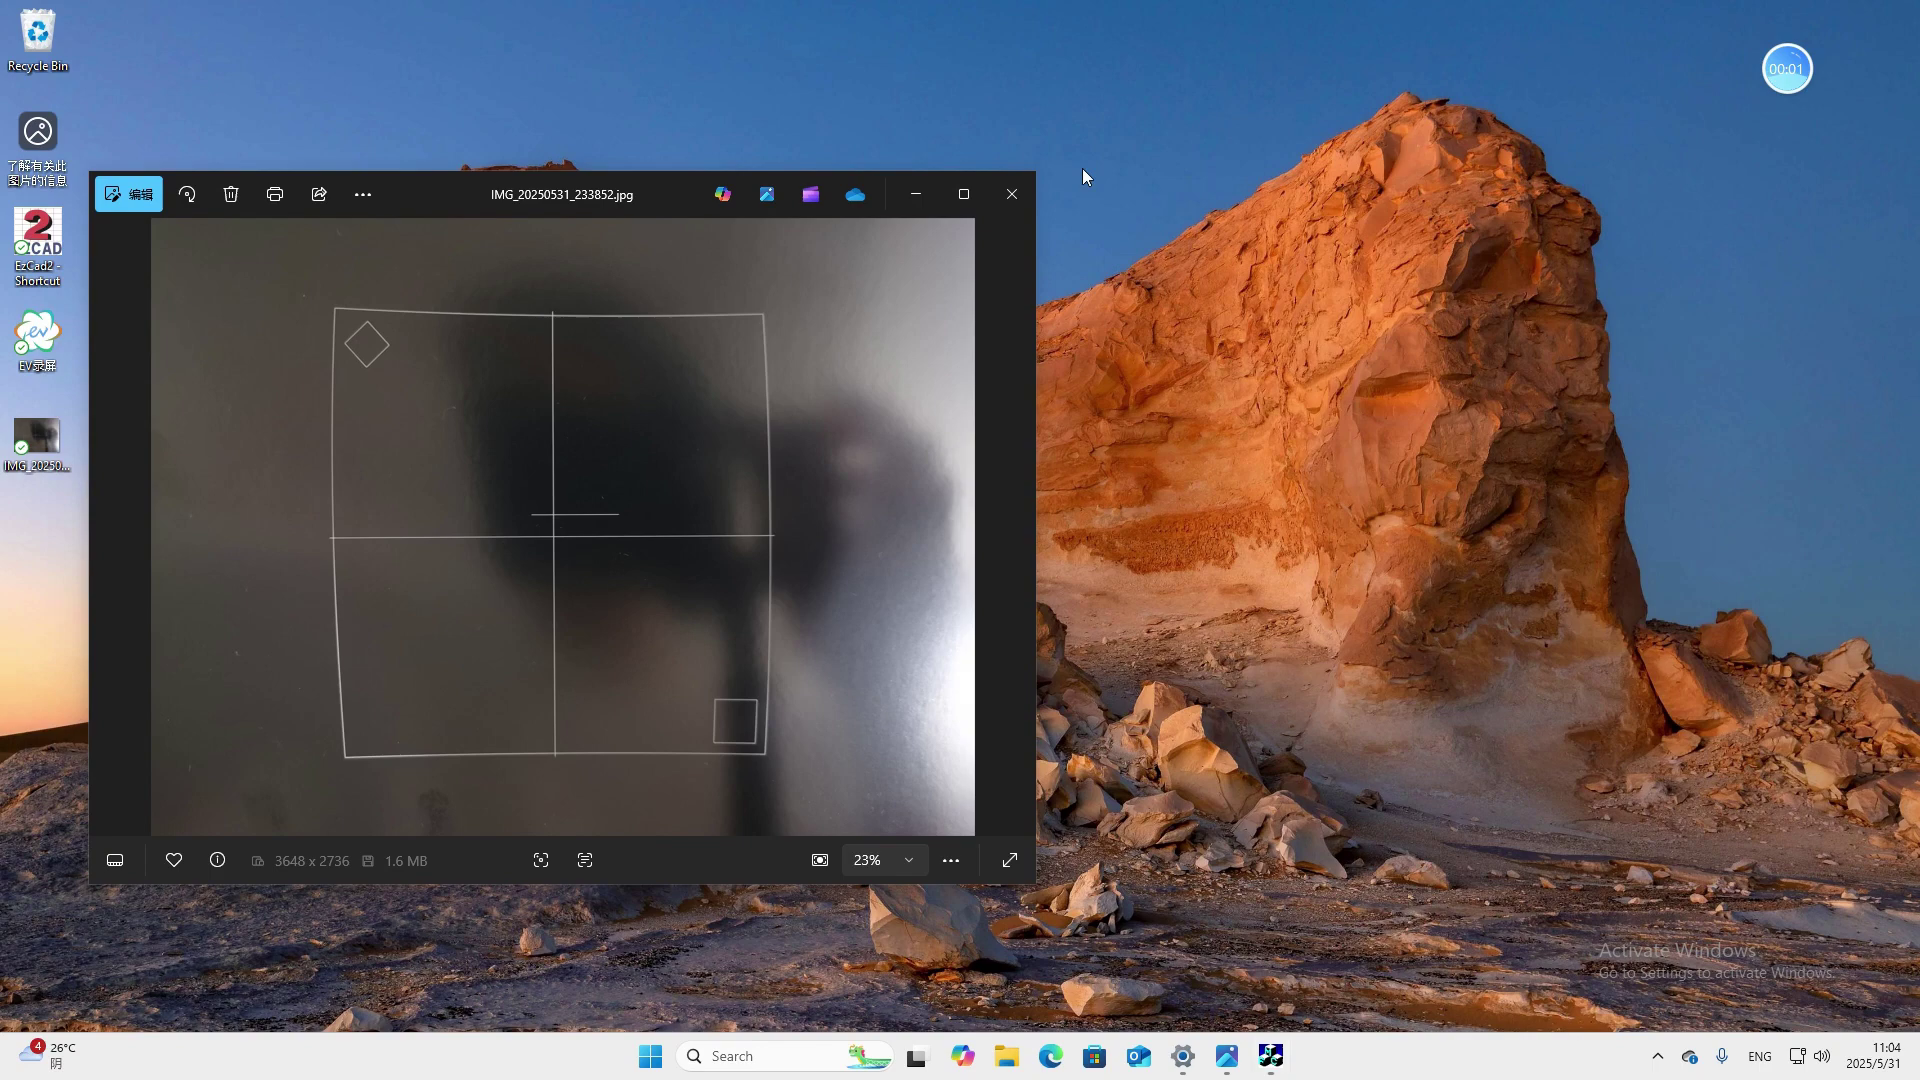
# Close the photo, launch EzCad2, and enable File110.cor as the field correction file.
pyautogui.click(1012, 194)
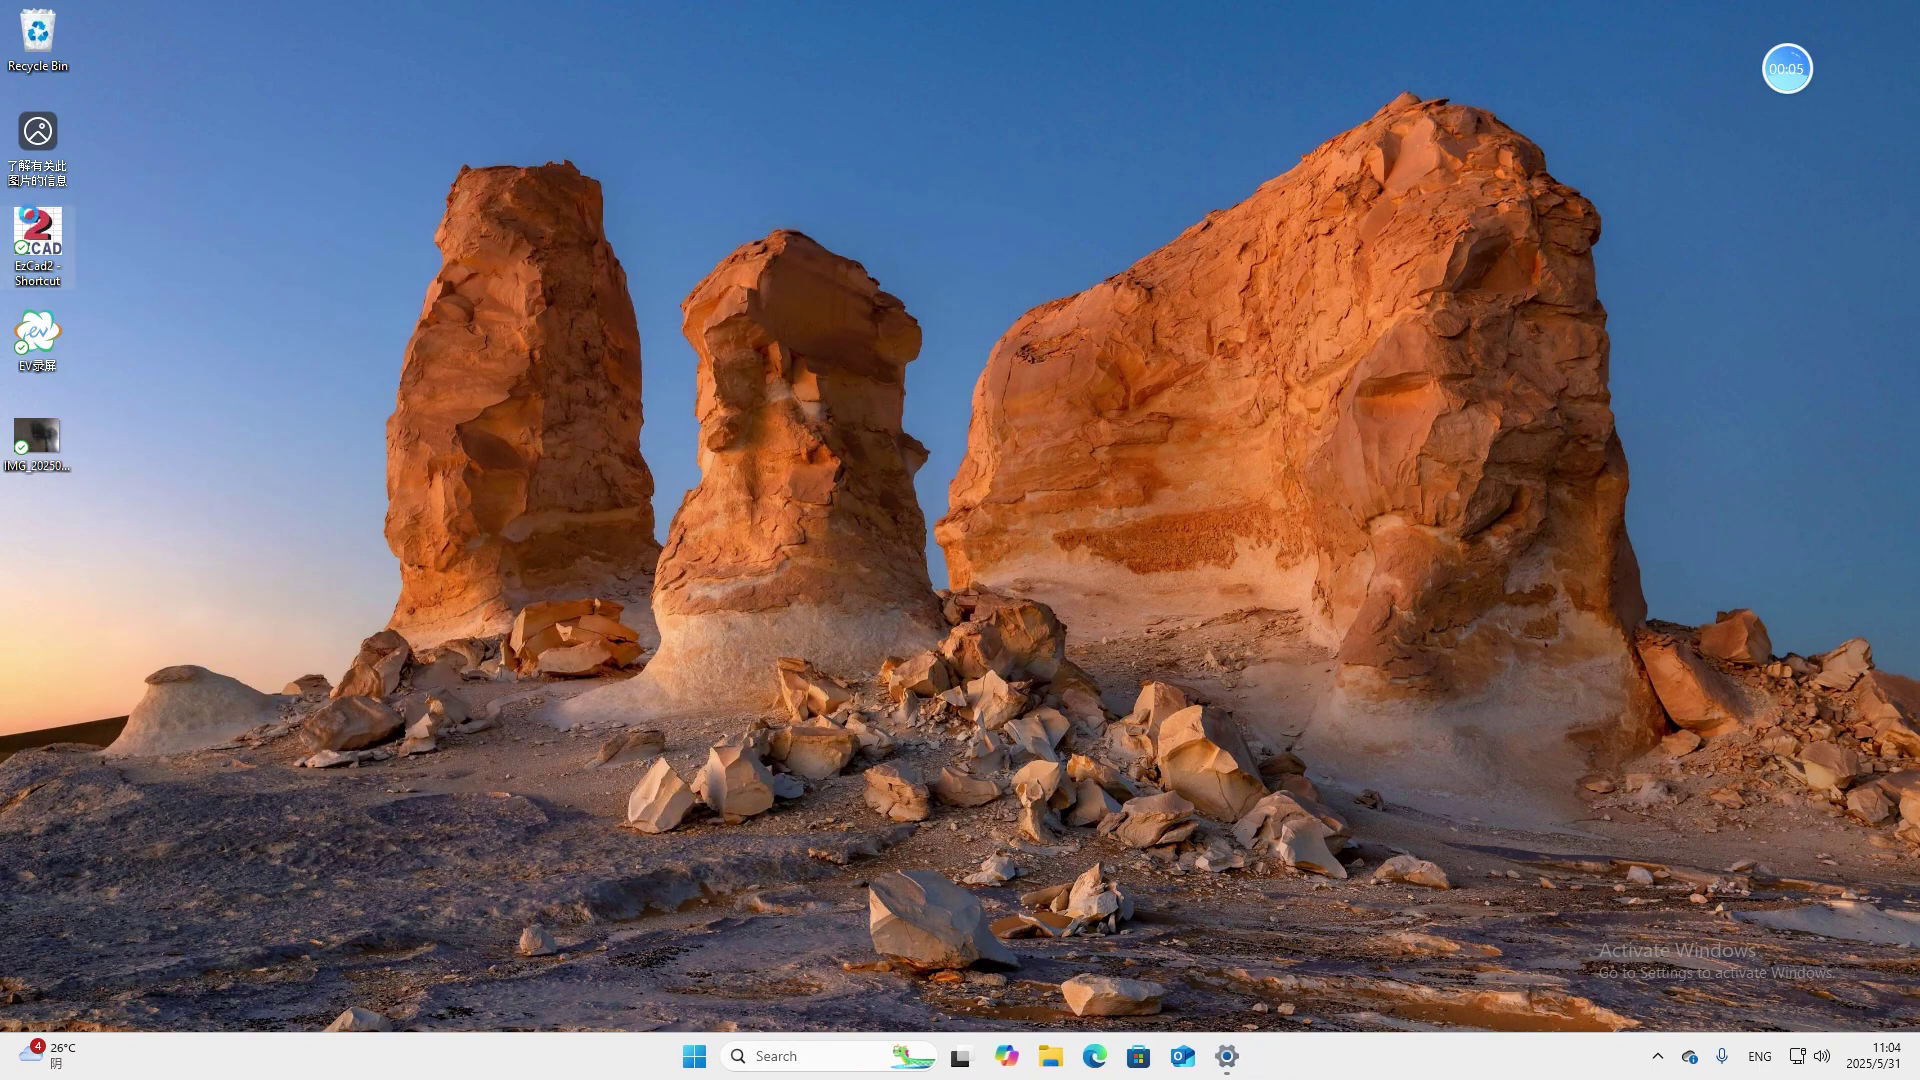
pyautogui.doubleClick(33, 232)
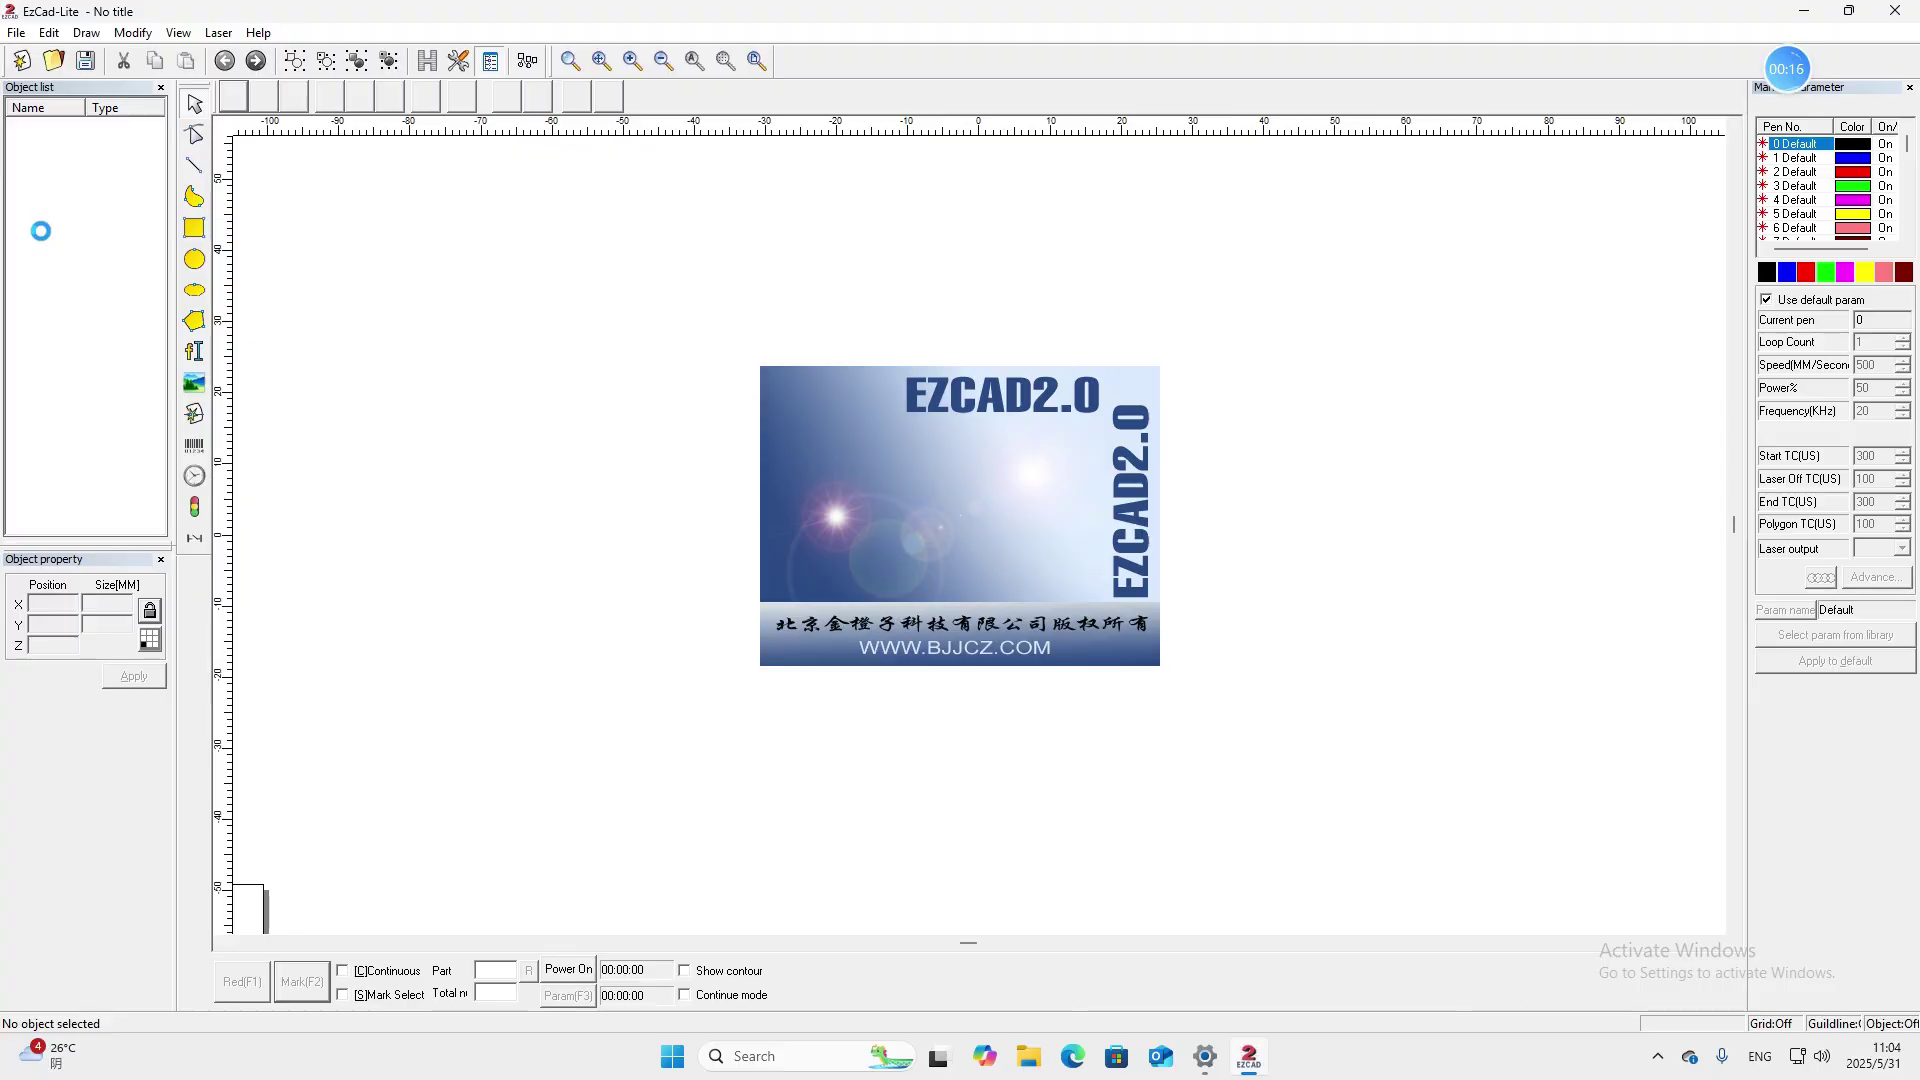
pyautogui.click(576, 997)
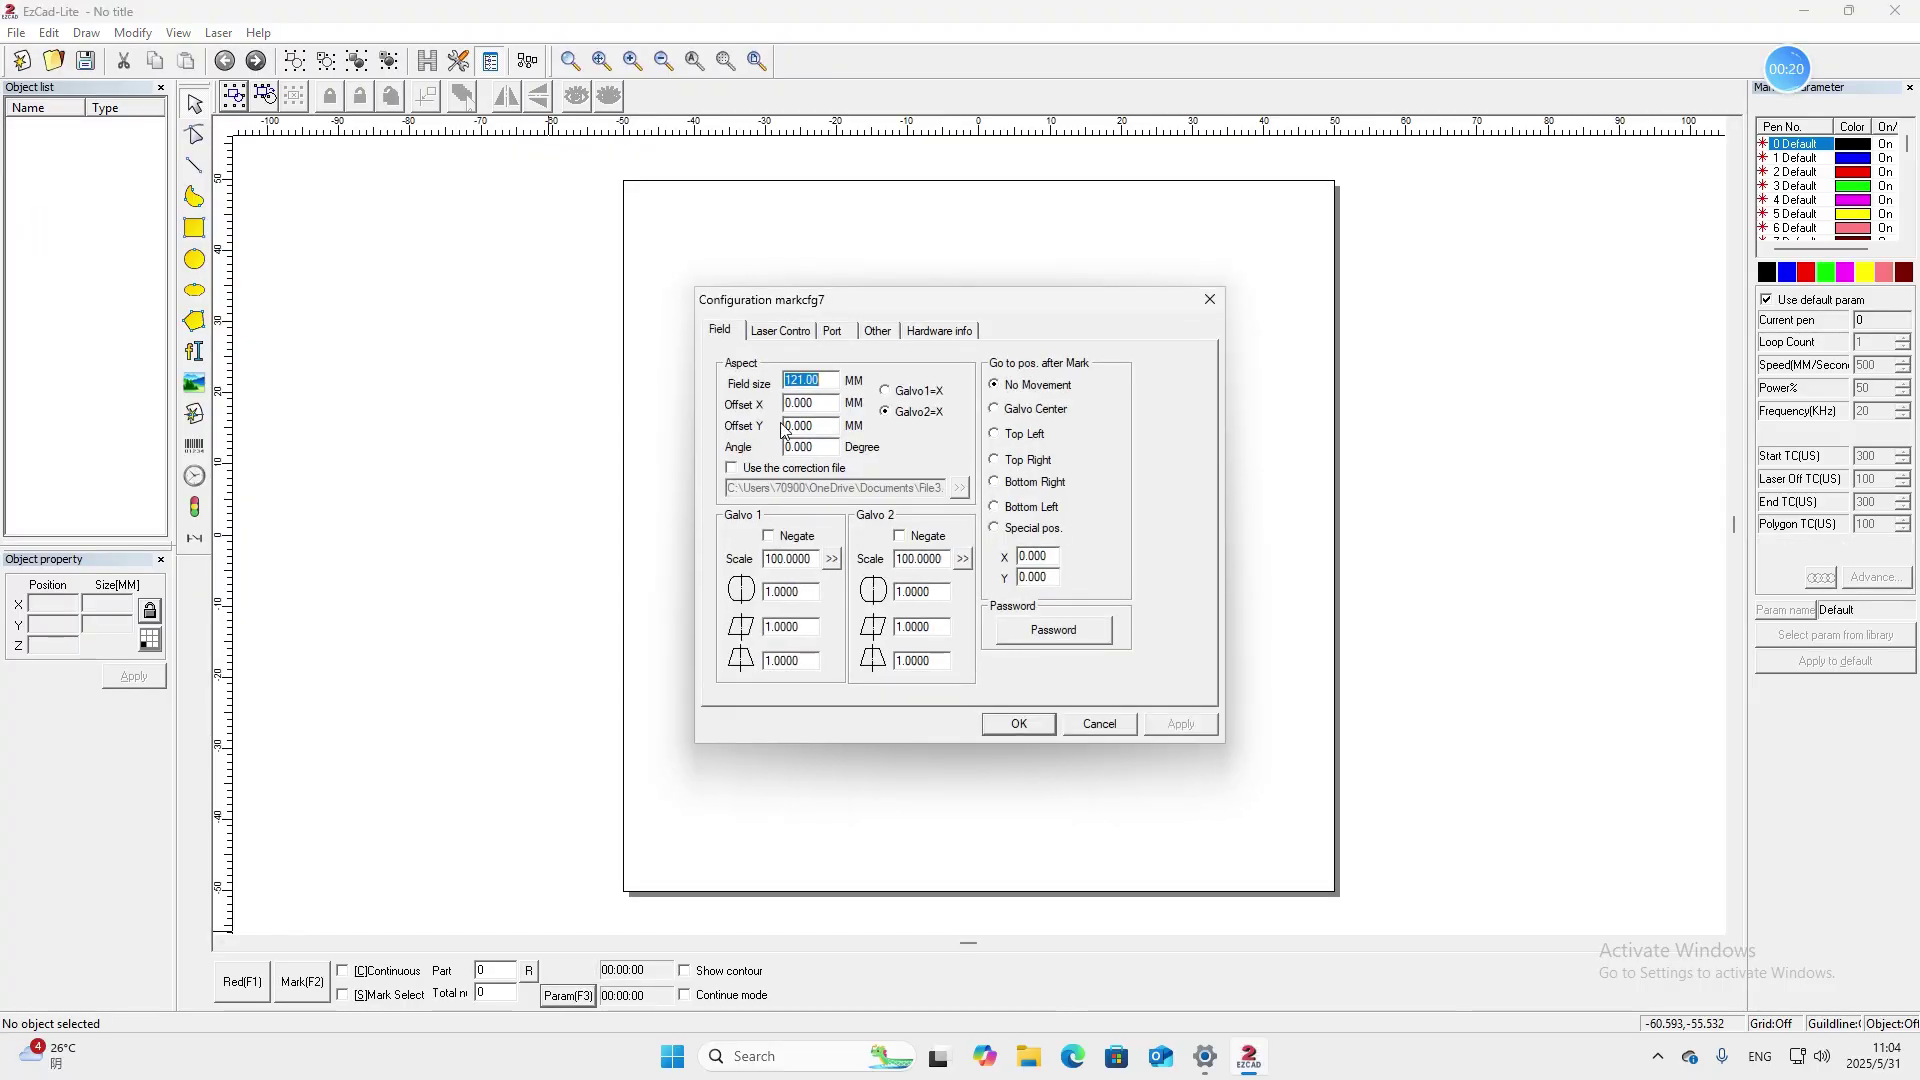
pyautogui.click(733, 469)
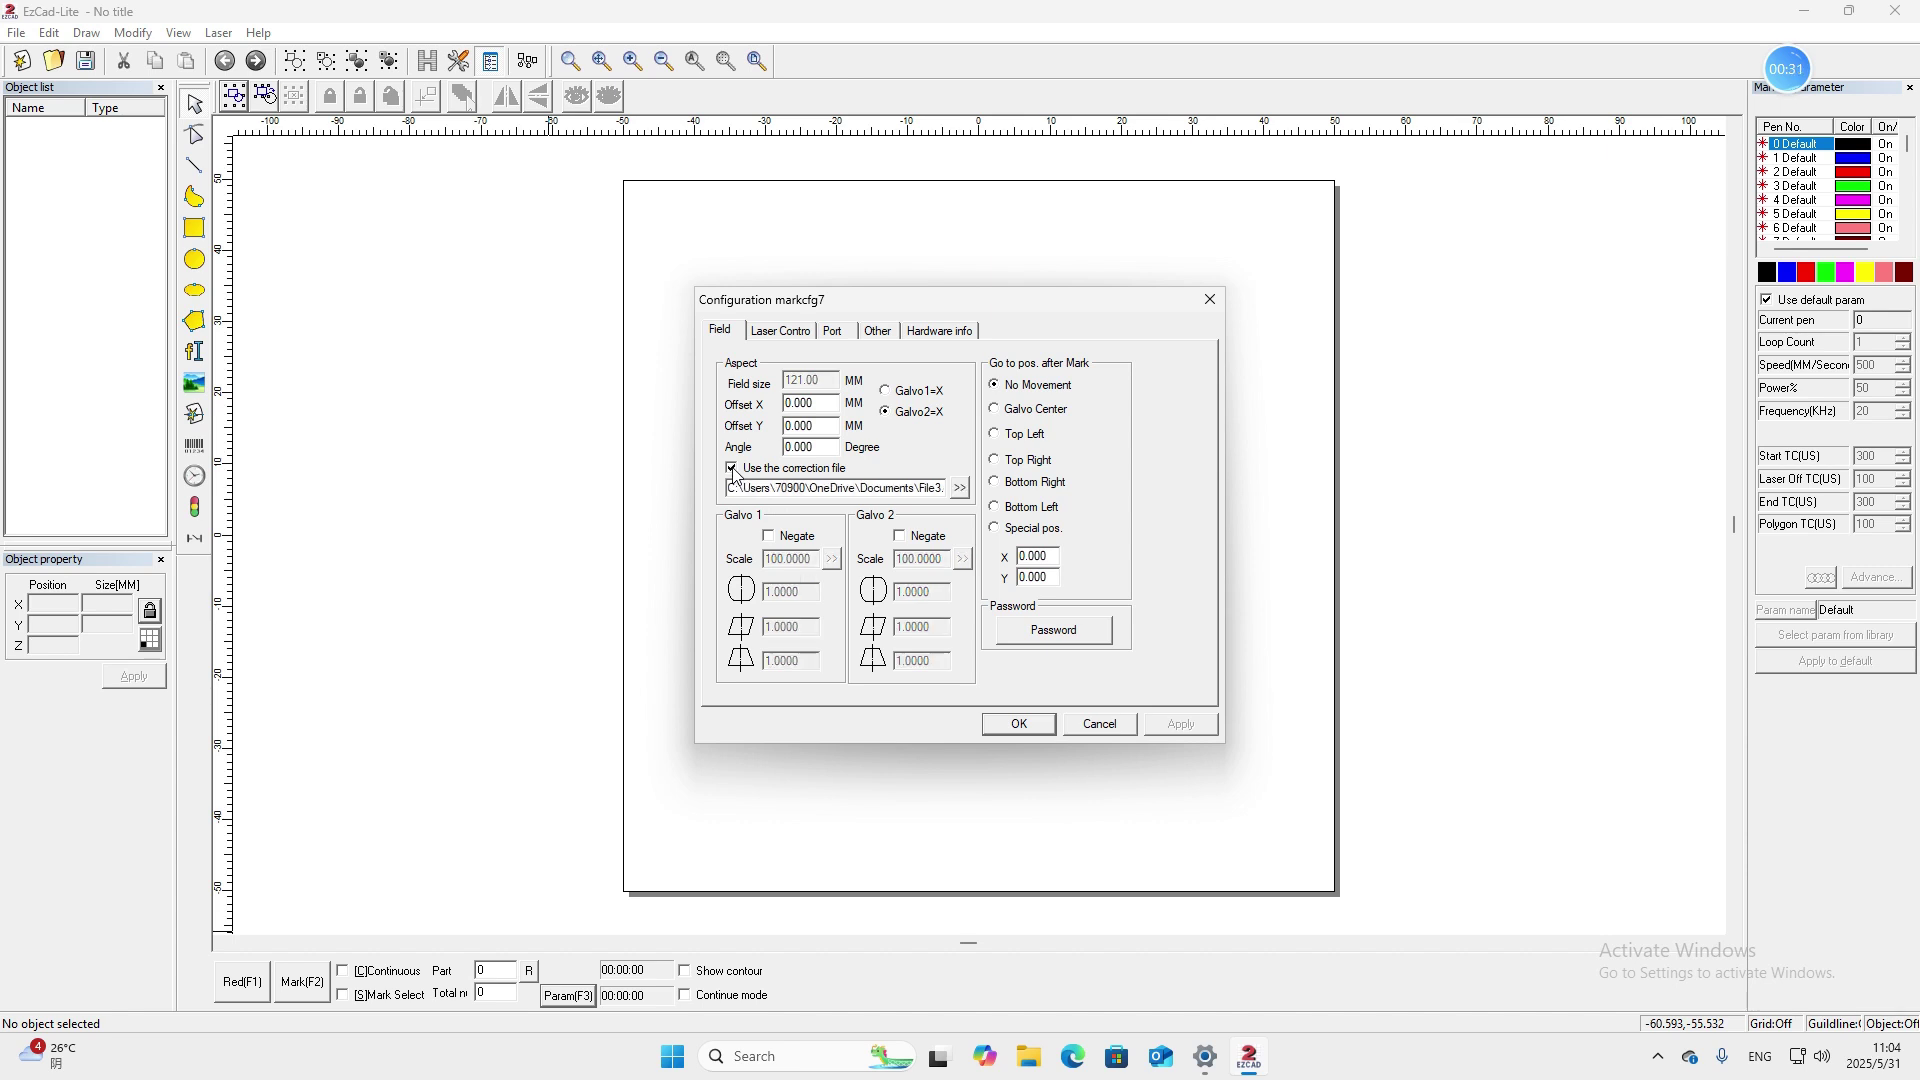
pyautogui.click(964, 494)
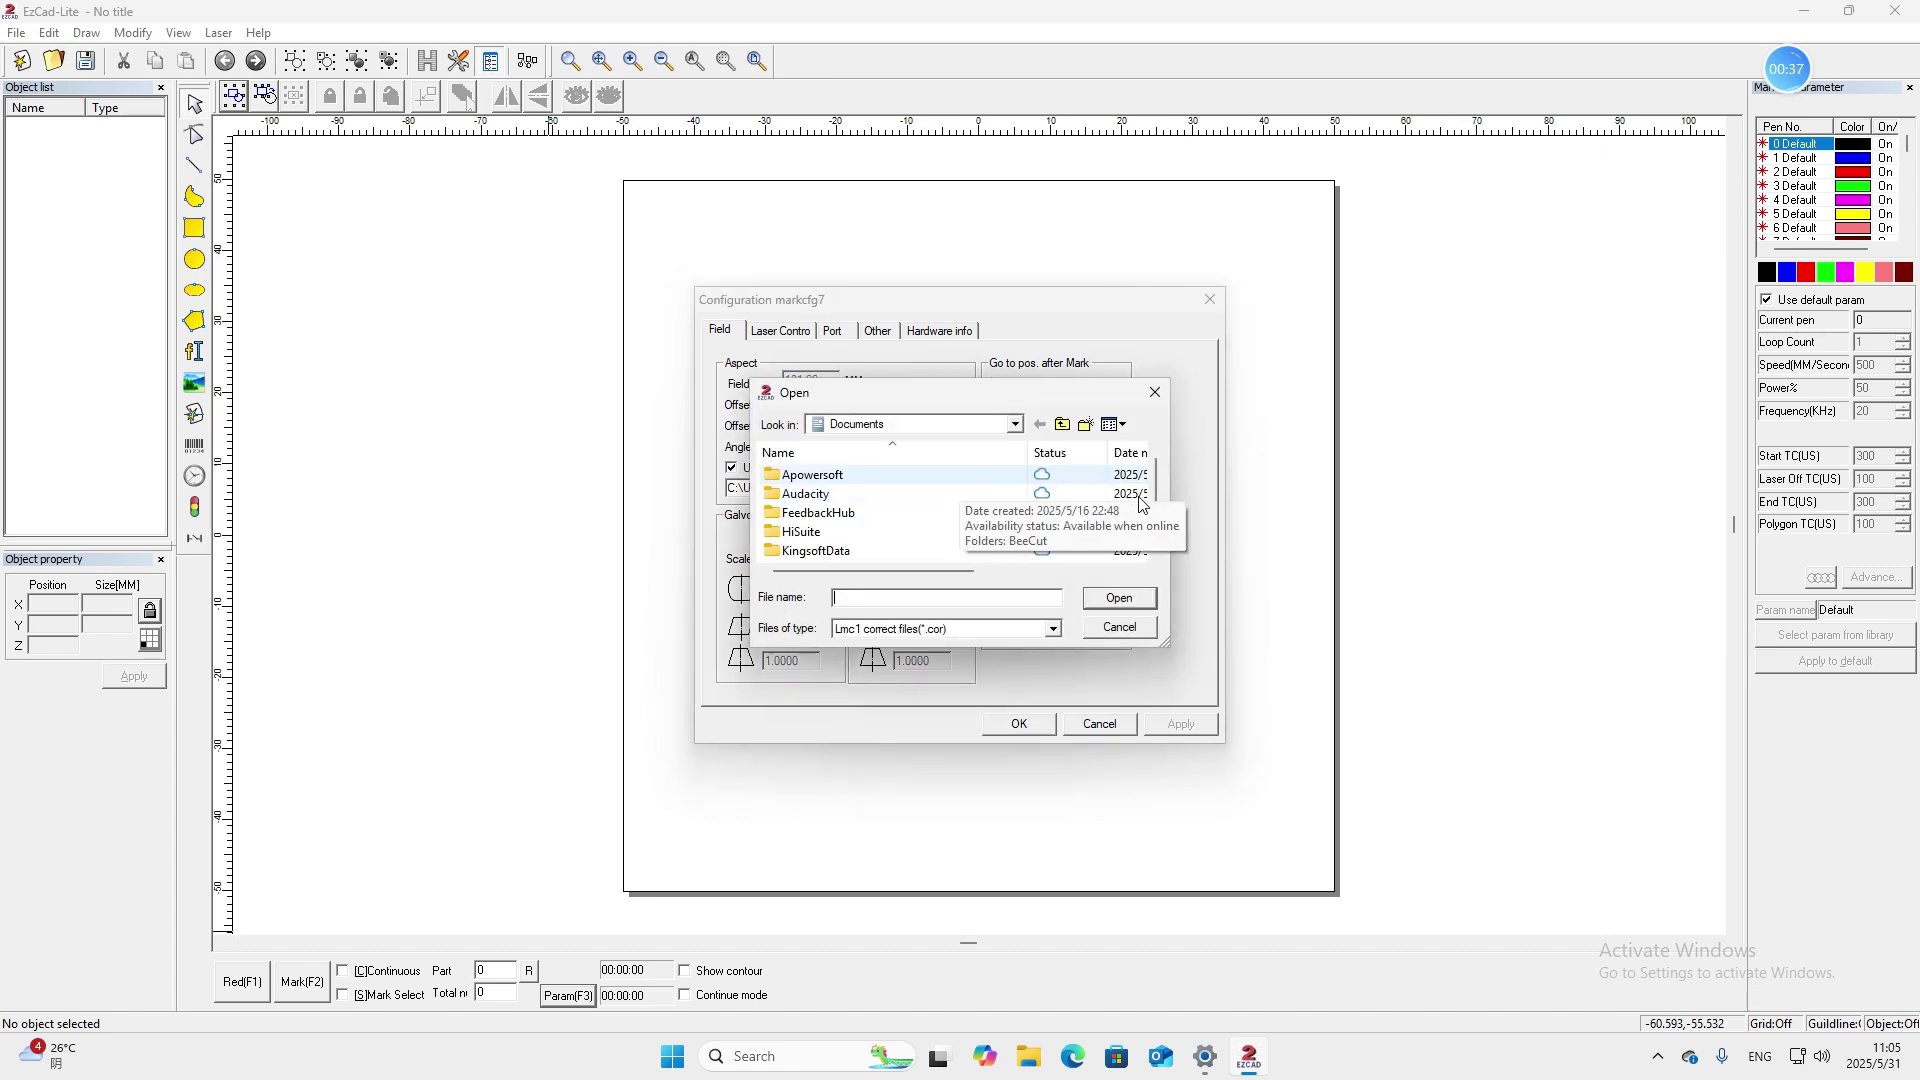
pyautogui.moveTo(1158, 488); pyautogui.dragTo(1154, 539)
pyautogui.doubleClick(842, 551)
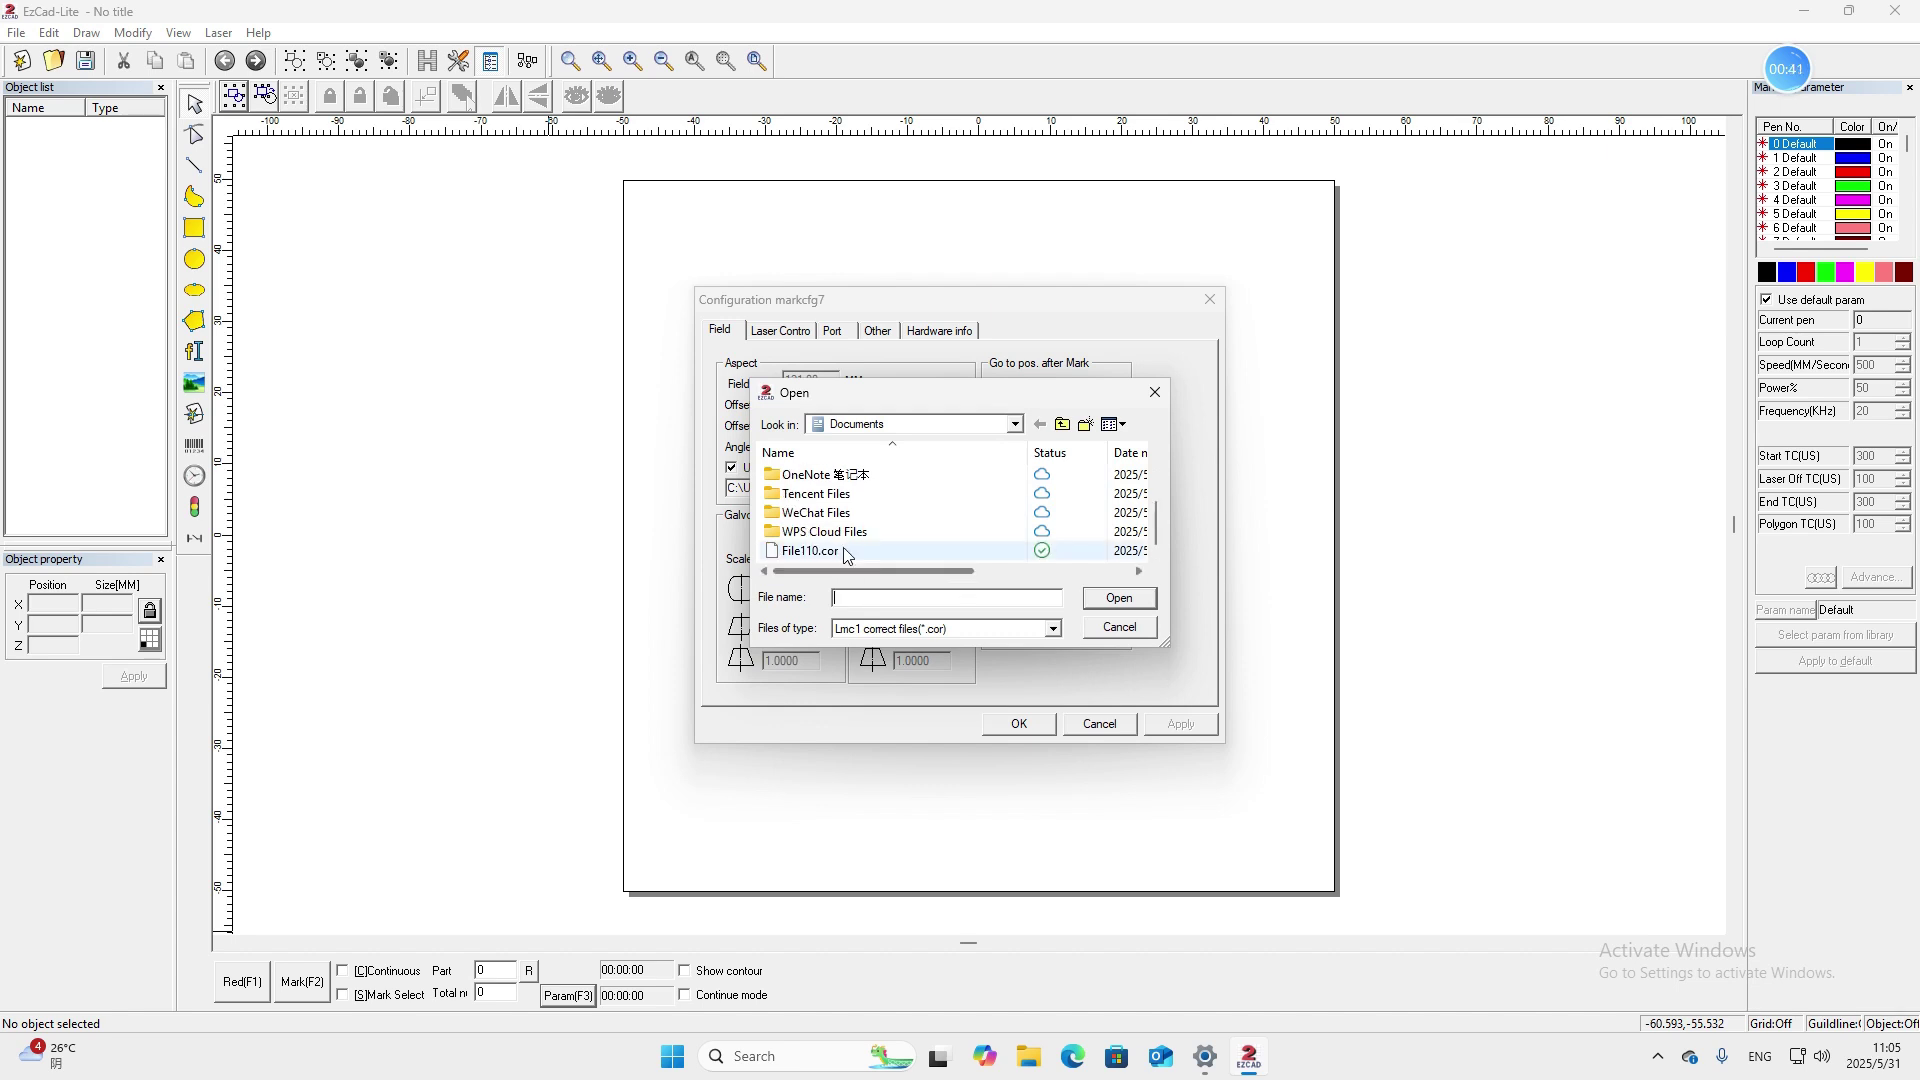
# Confirm the field settings, draw a 100 × 100 mm rectangle, and centre it at X -50, Y -50.
pyautogui.click(1022, 725)
pyautogui.click(198, 242)
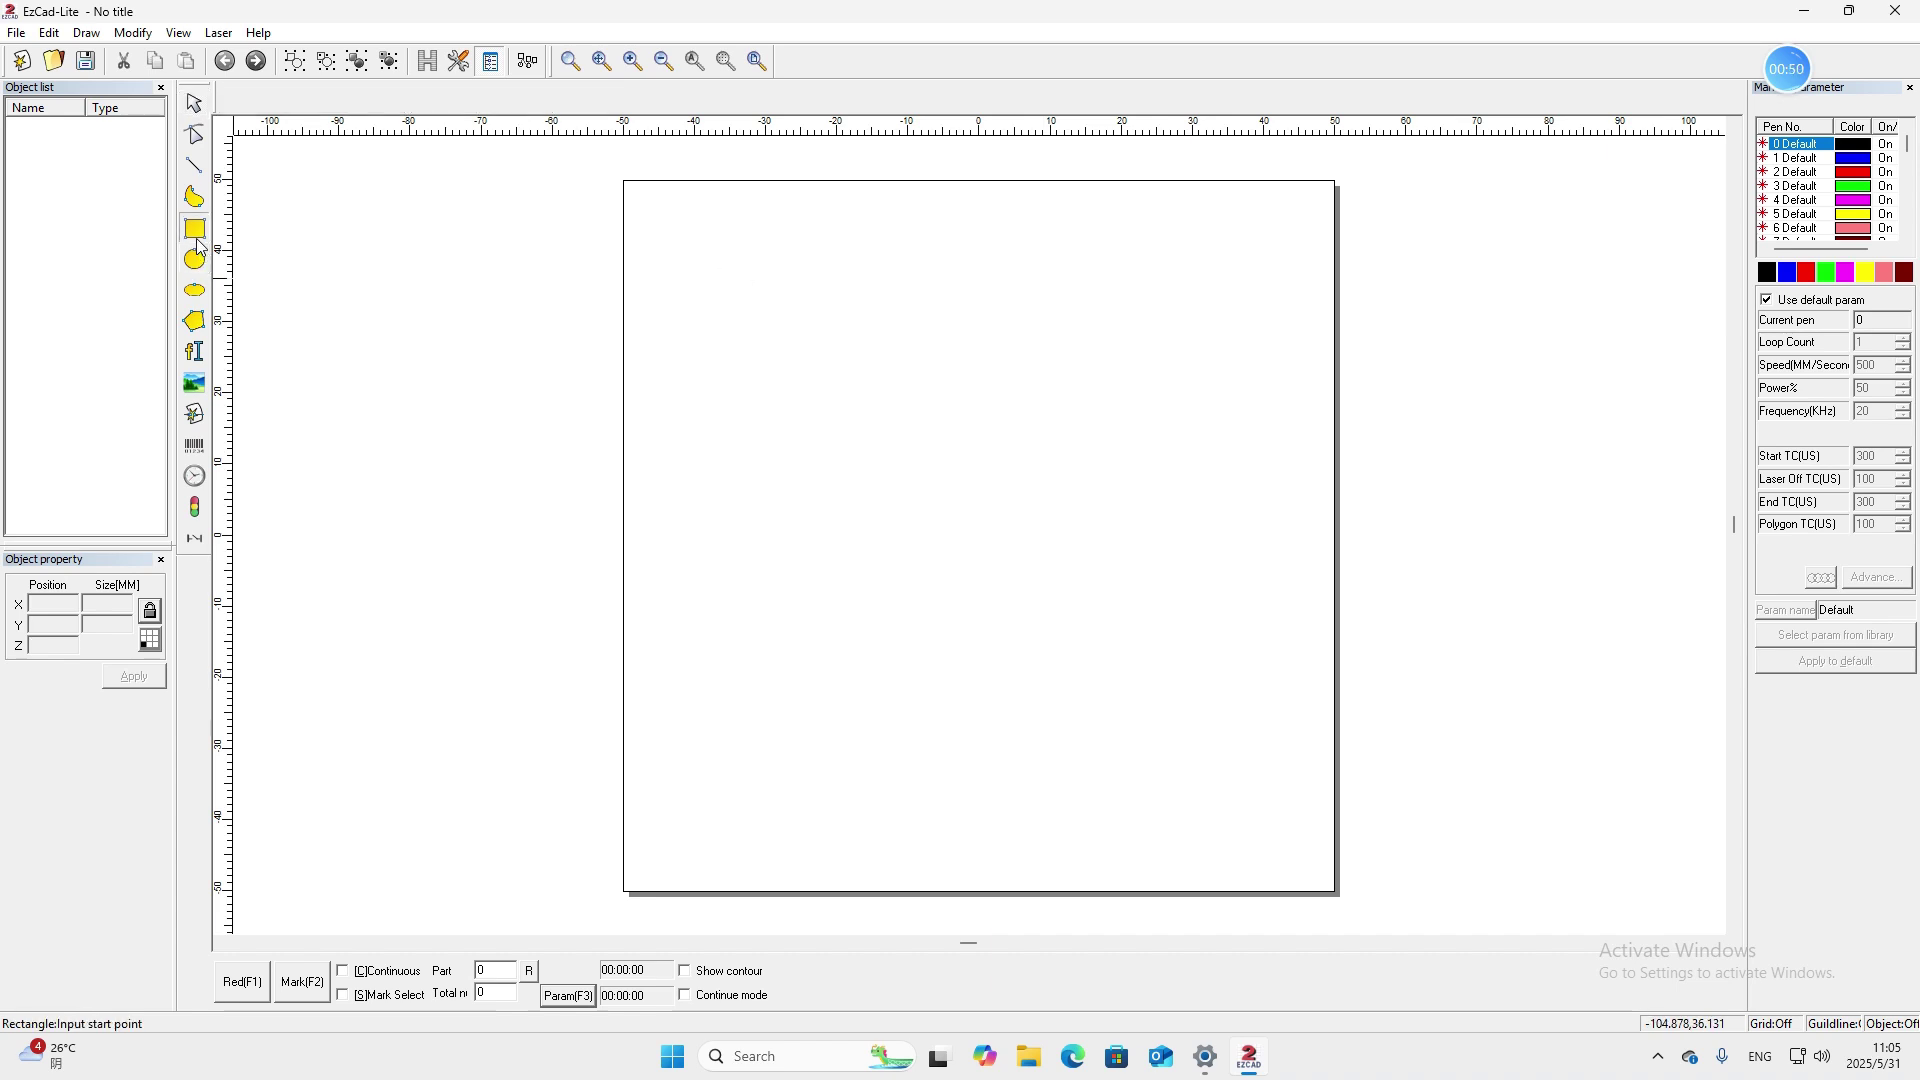
pyautogui.moveTo(738, 268); pyautogui.dragTo(1288, 801)
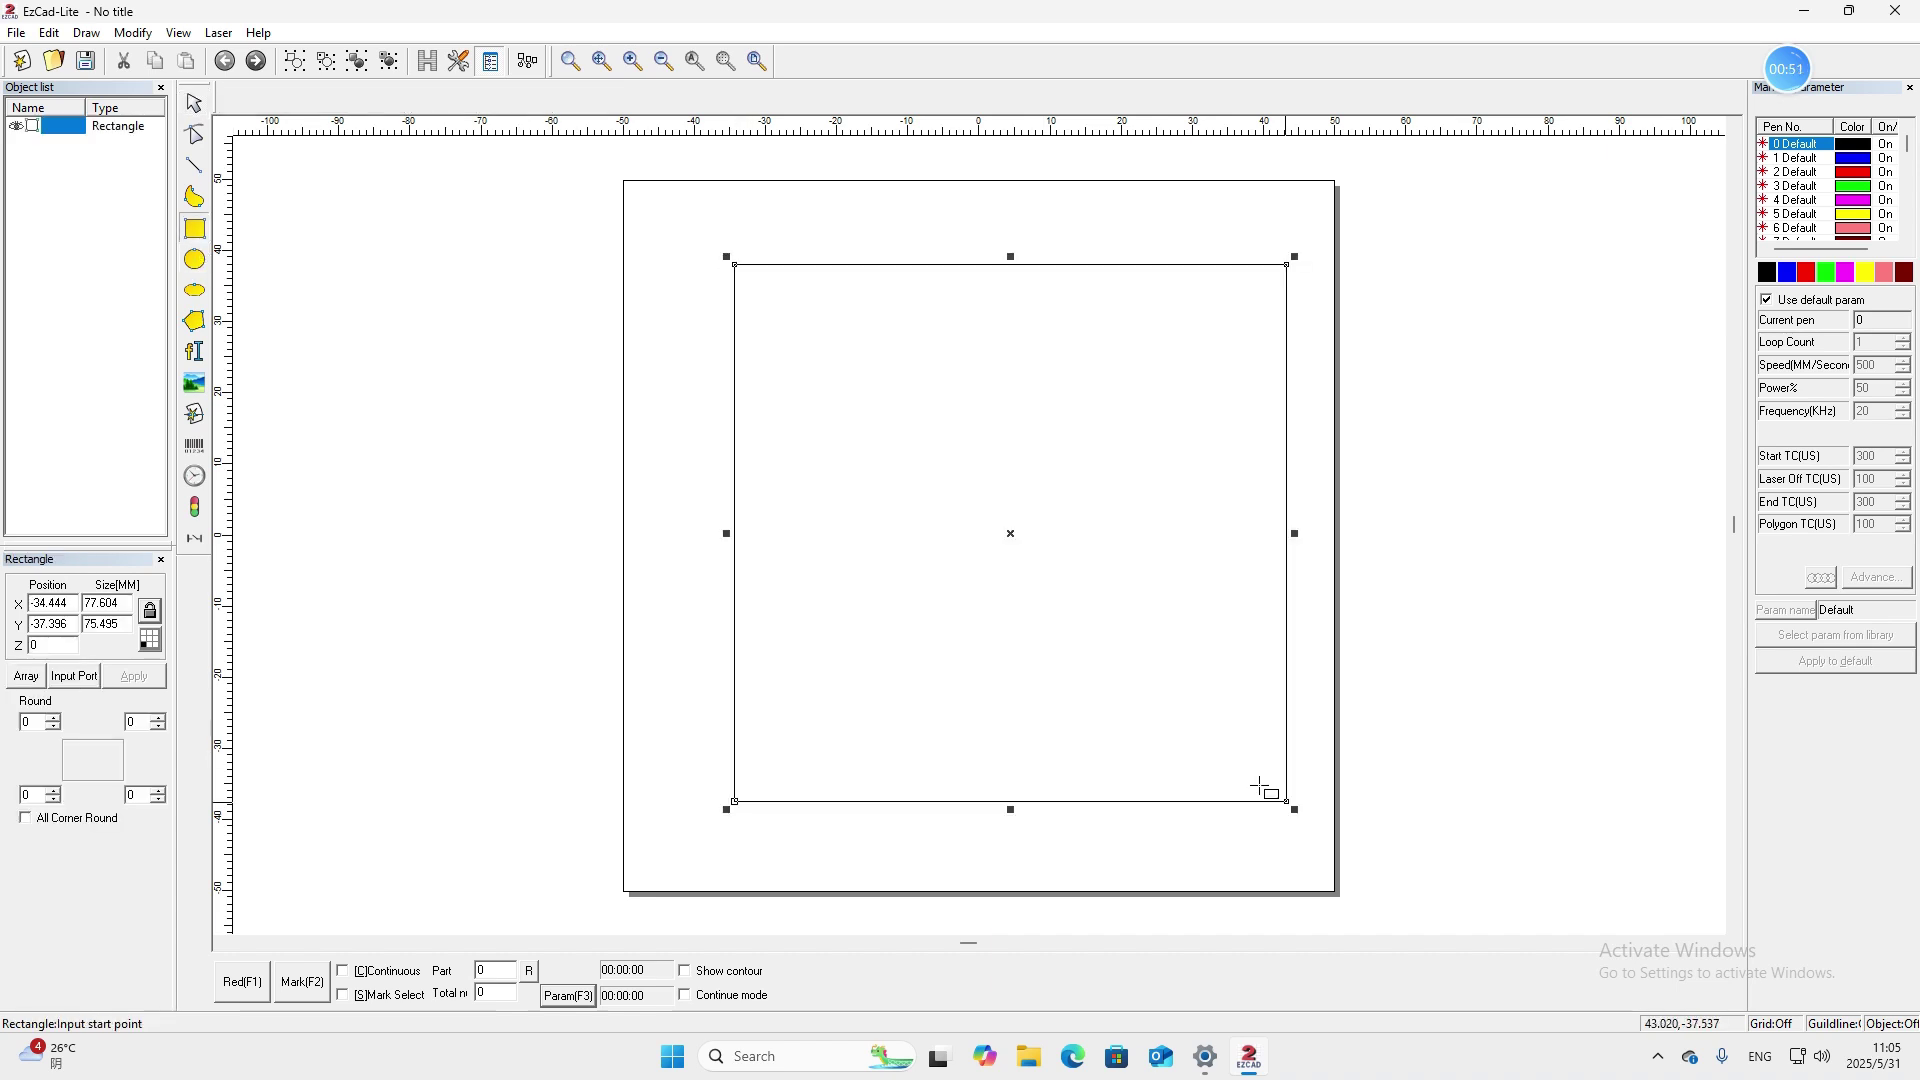
pyautogui.click(124, 606)
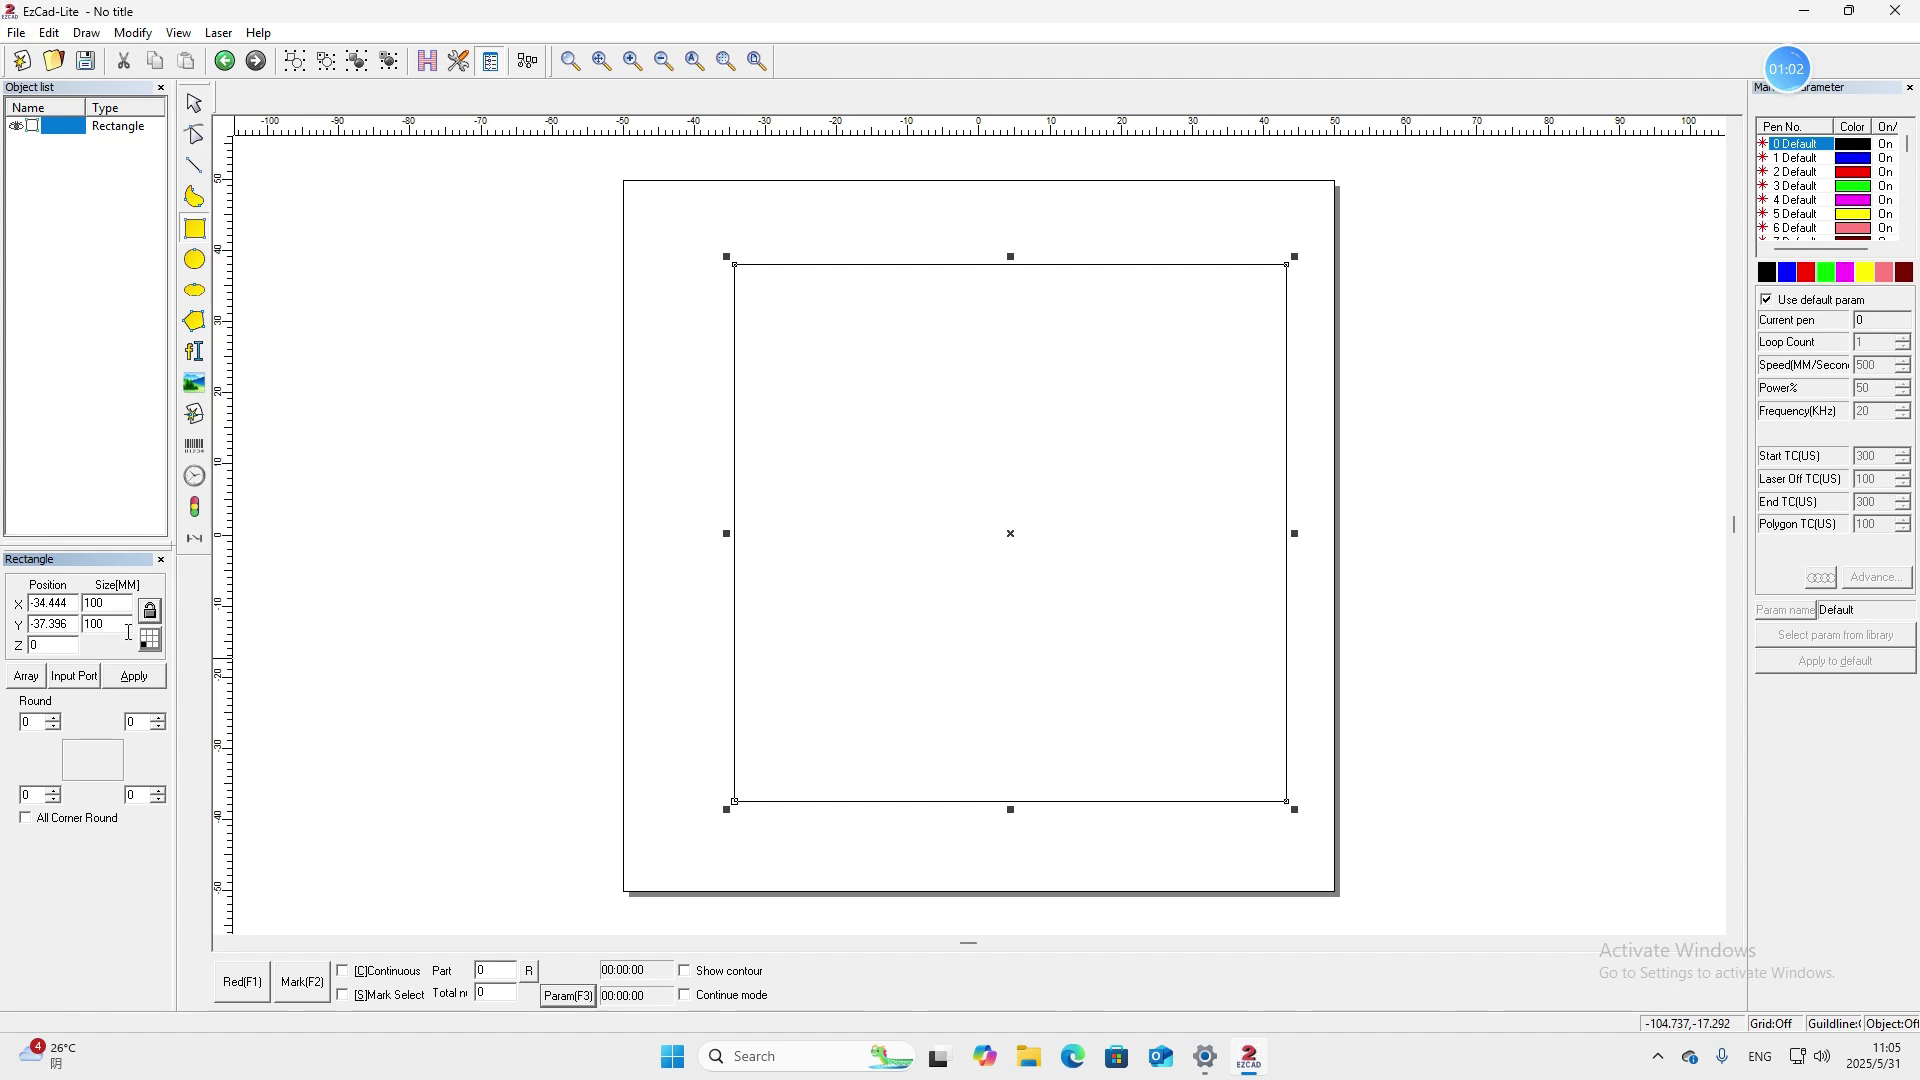
pyautogui.click(134, 678)
pyautogui.click(200, 110)
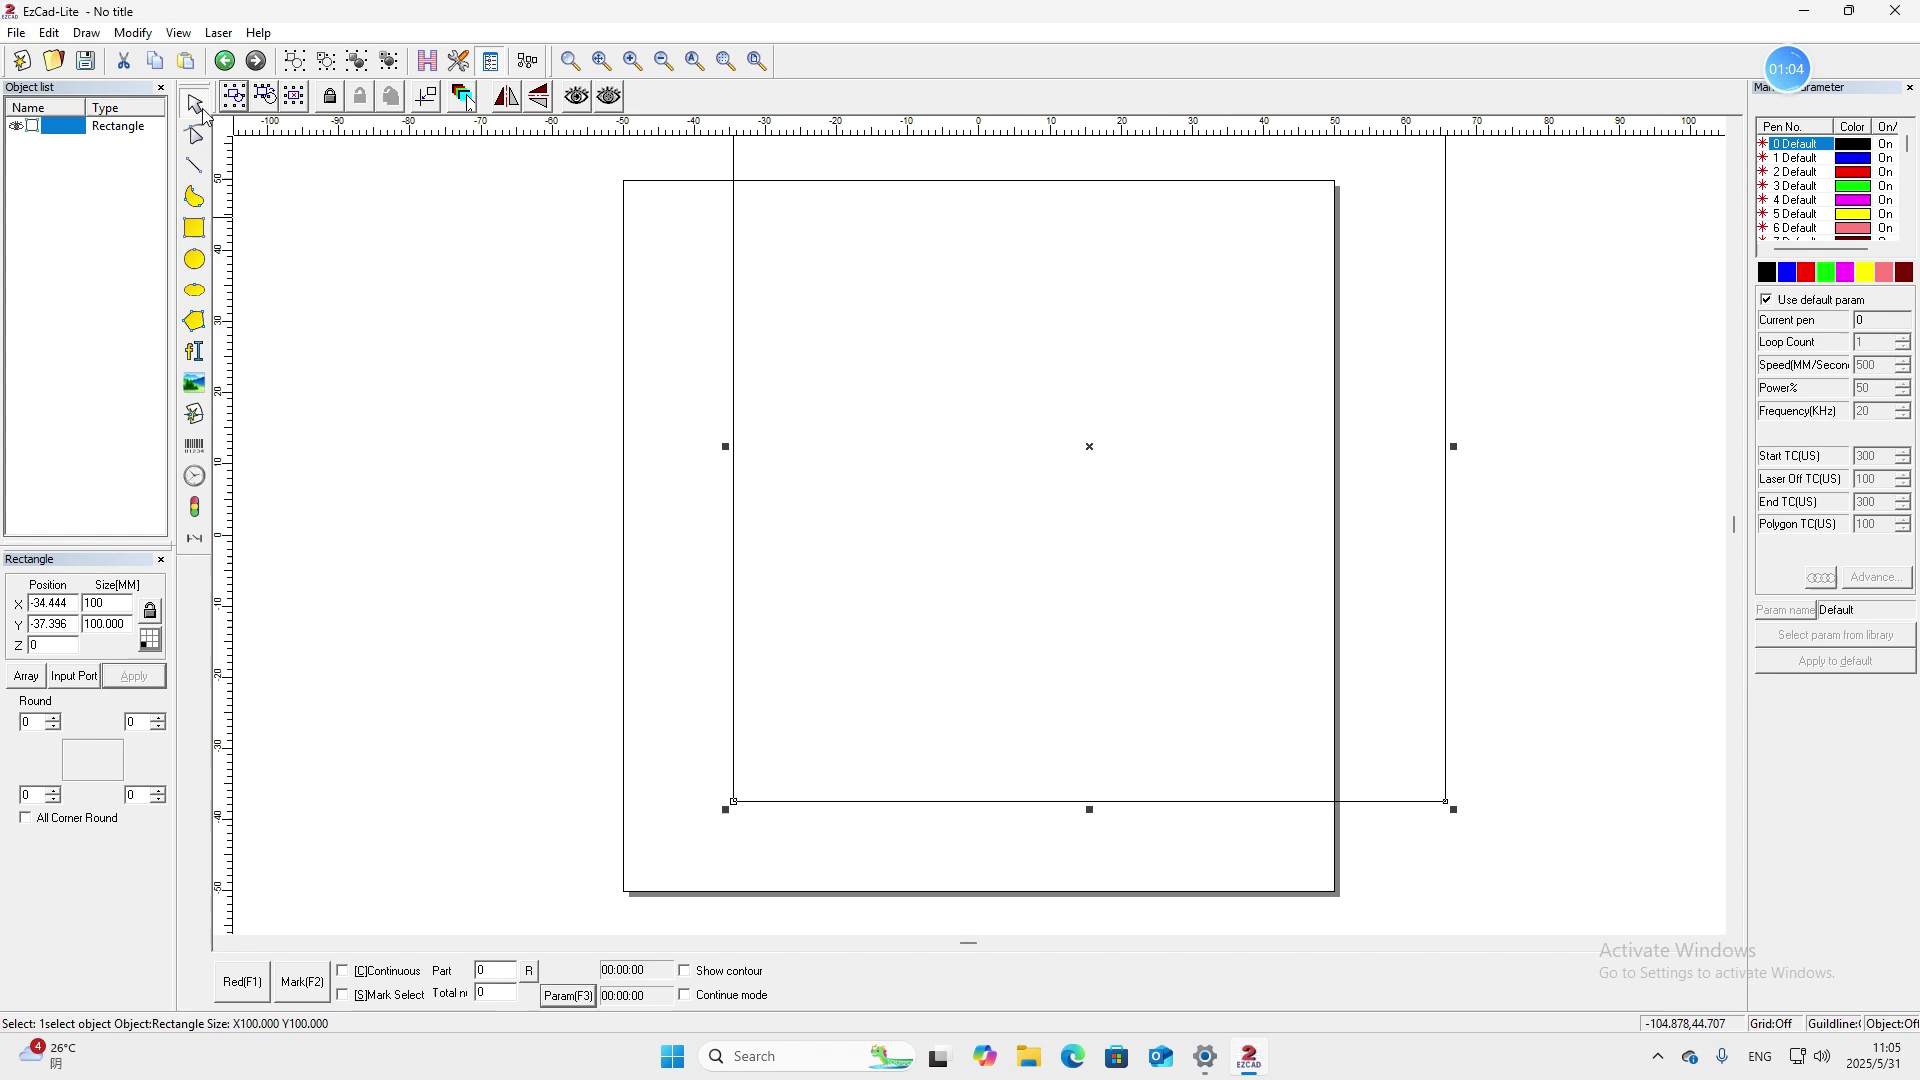
pyautogui.click(425, 99)
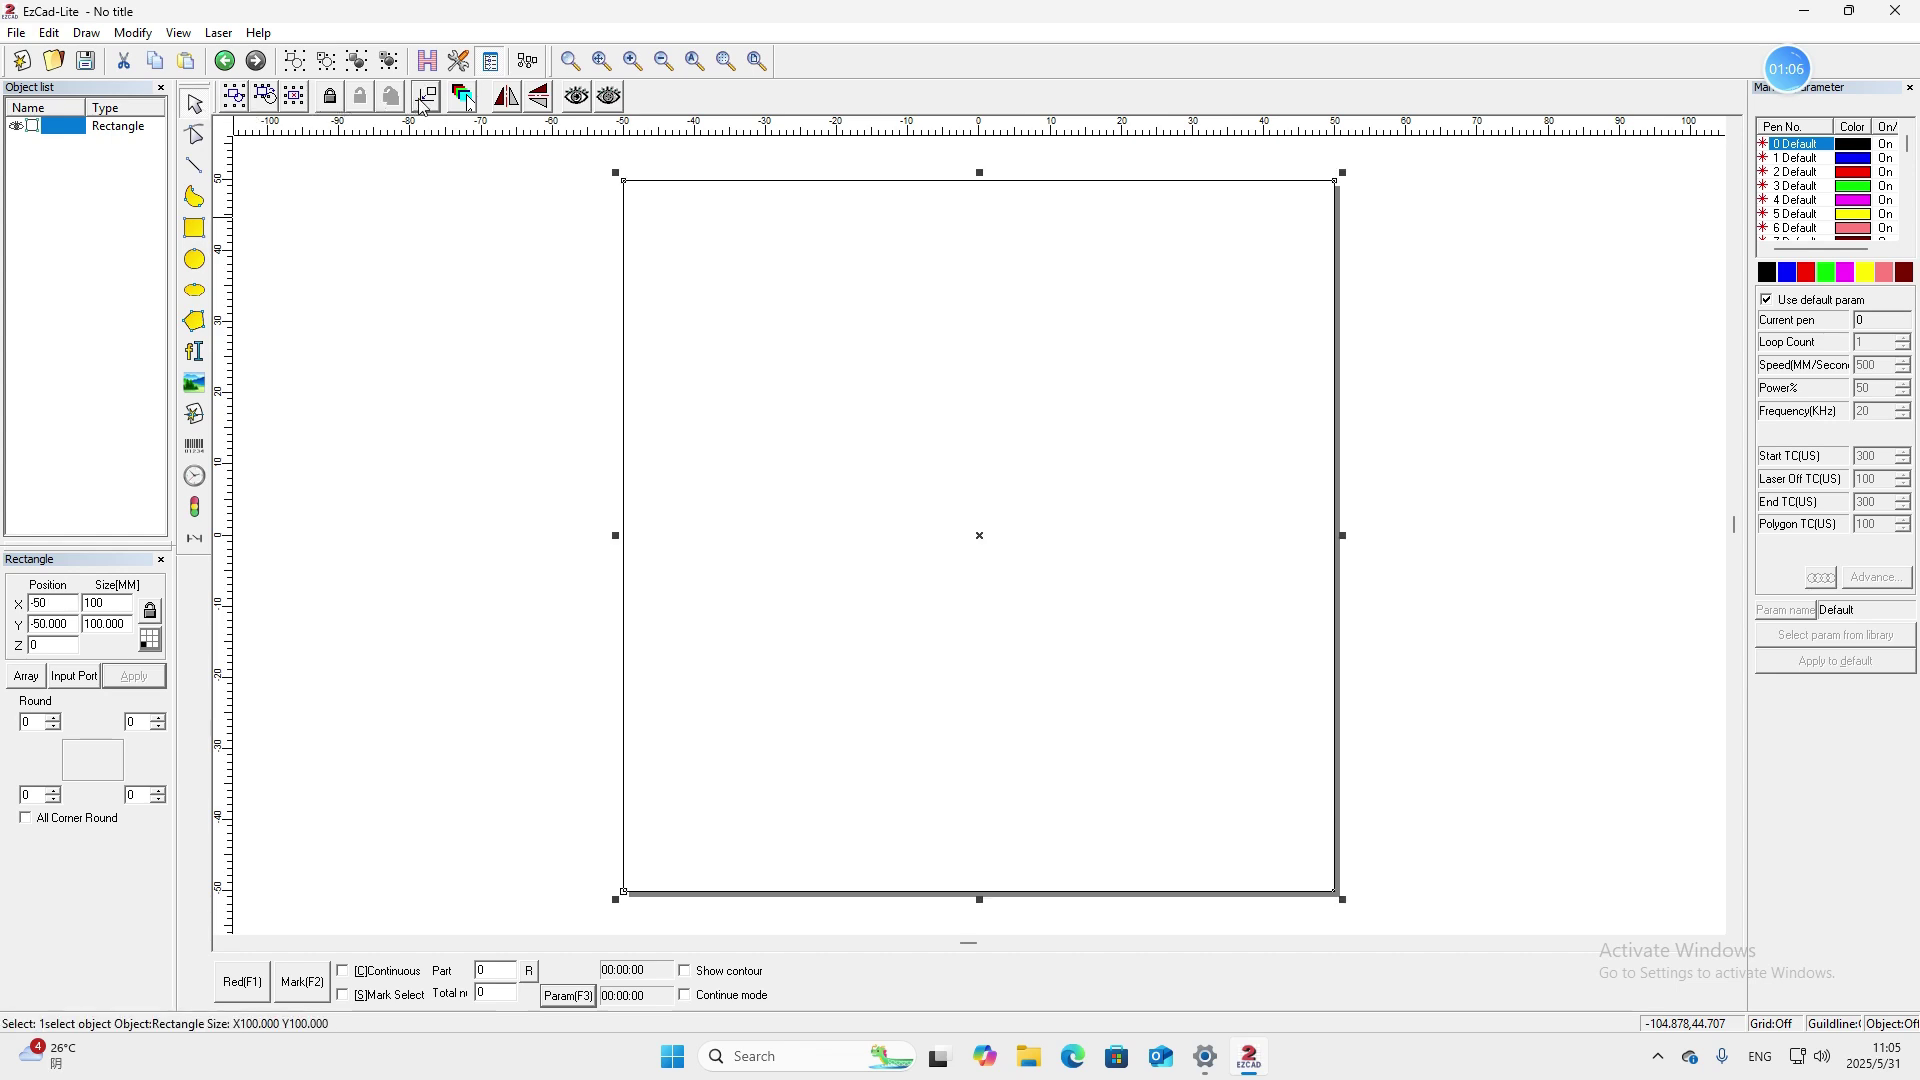